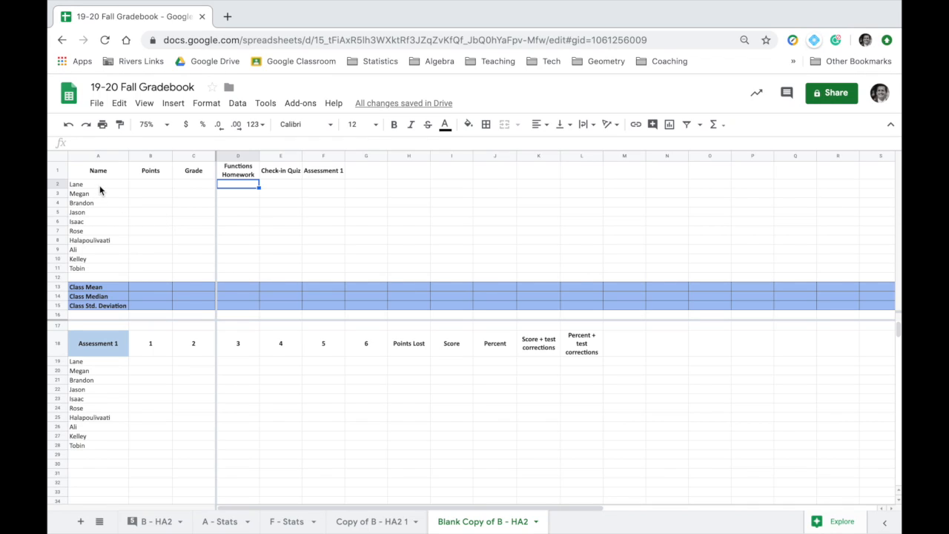
# Step: Move the list of student names from A2:A11 down one row so that it starts in A3
pyautogui.click(145, 188)
pyautogui.moveTo(102, 185); pyautogui.dragTo(96, 270)
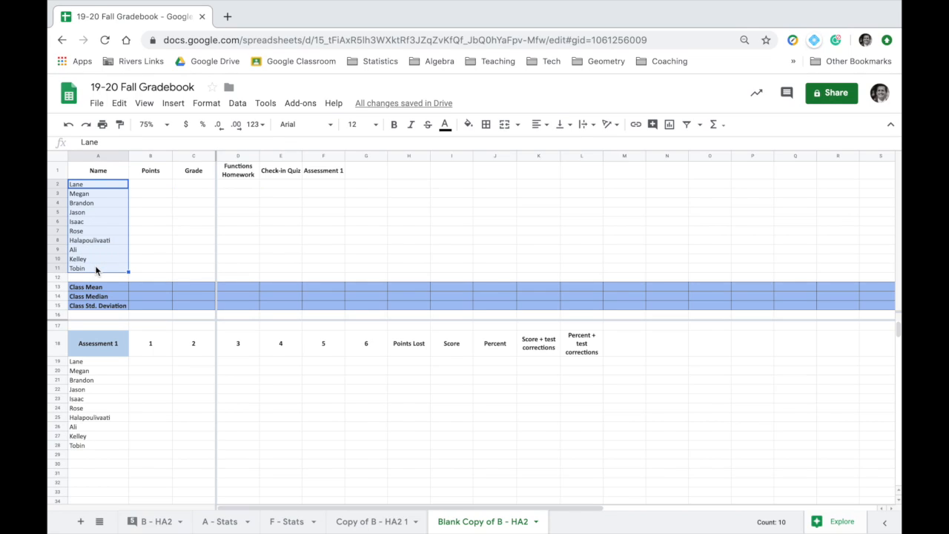
pyautogui.hotkey('ctrl', 'c')
pyautogui.click(97, 193)
pyautogui.hotkey('ctrl', 'v')
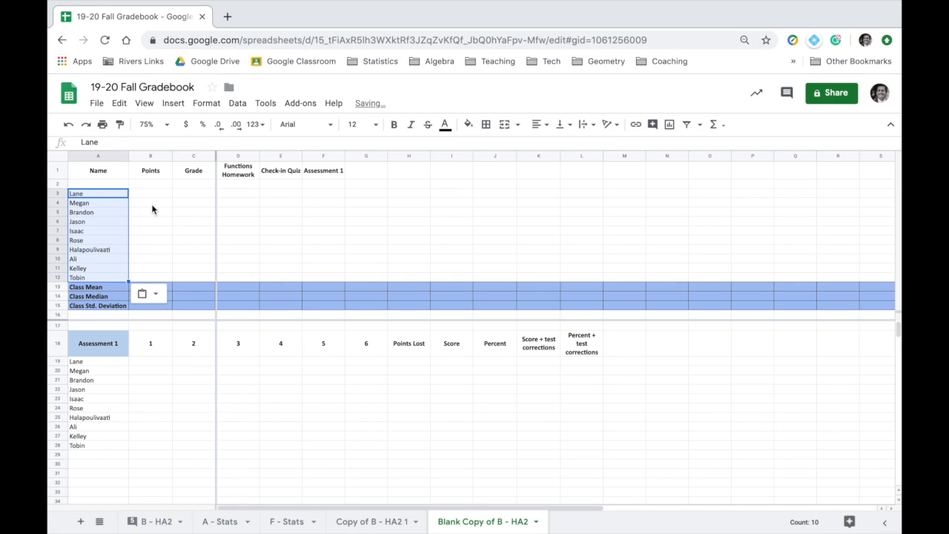
pyautogui.click(150, 206)
# Step: Enter "Key" as the label in A2 and make row 2 bold
pyautogui.click(118, 184)
pyautogui.write('Key')
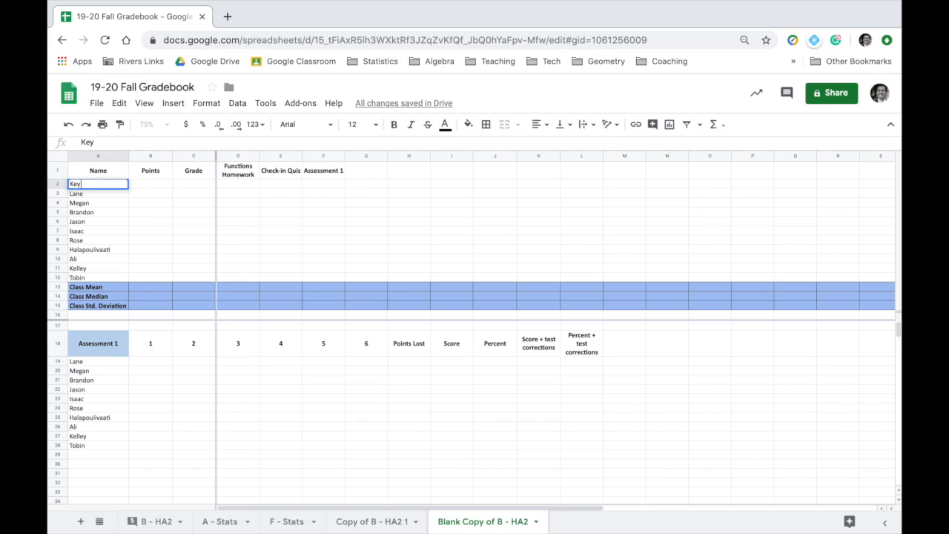
pyautogui.press('Return')
pyautogui.click(86, 185)
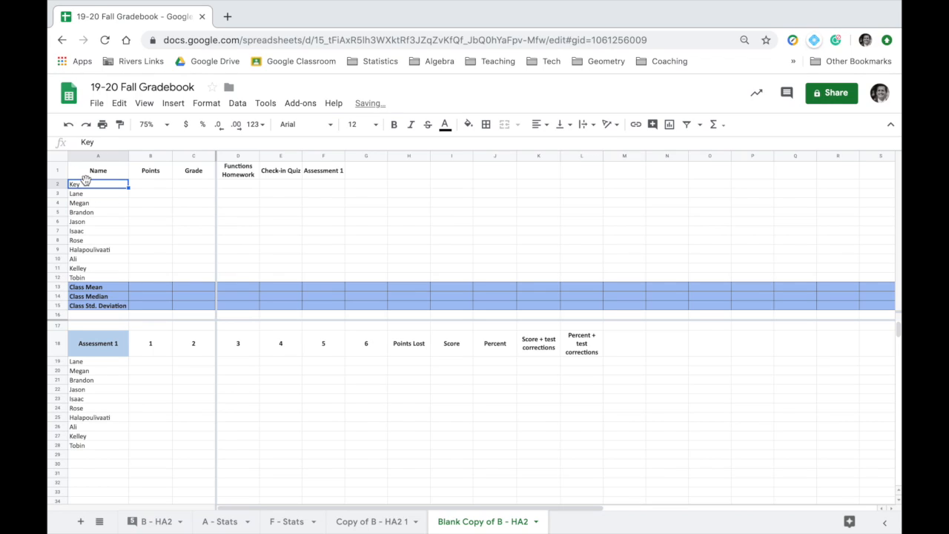
pyautogui.click(394, 125)
pyautogui.click(58, 184)
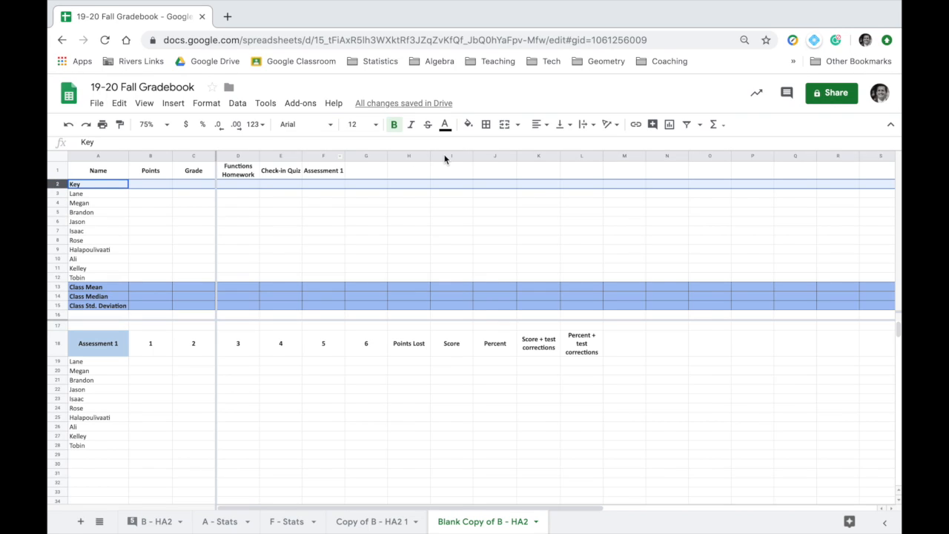
pyautogui.click(393, 125)
pyautogui.click(394, 125)
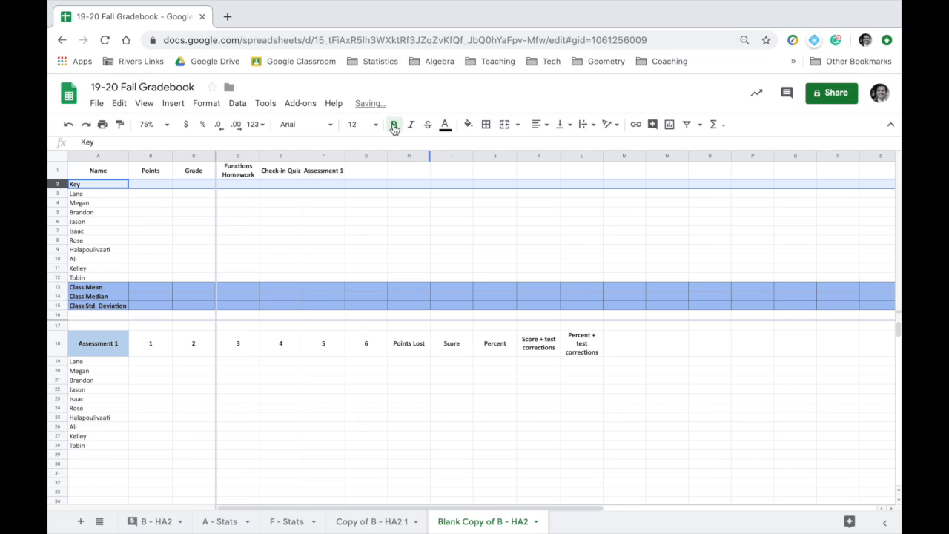
# Step: Enter the possible points in the Key row: 10 for Functions Homework, 5 for Check-in Quiz and 100 for Assessment 1
pyautogui.click(243, 184)
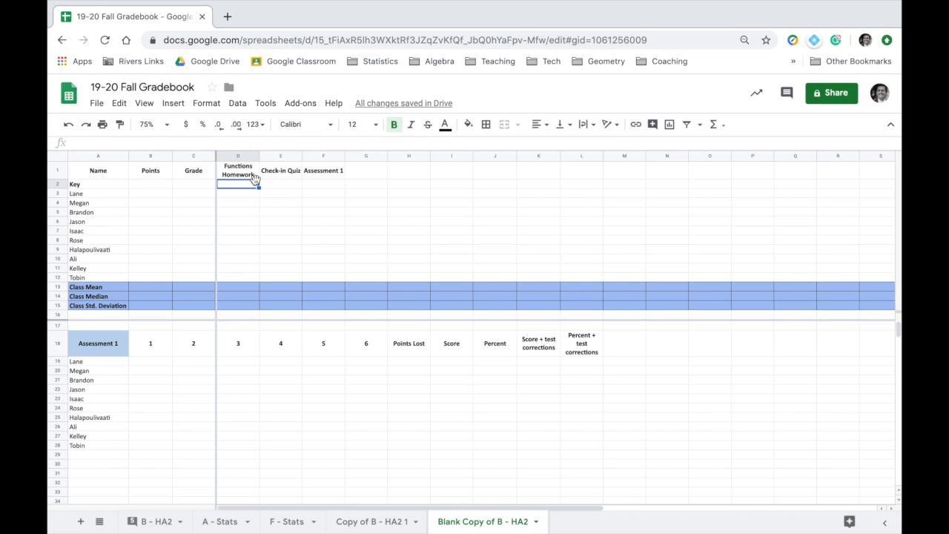
pyautogui.write('10')
pyautogui.press('Tab')
pyautogui.write('5')
pyautogui.press('Tab')
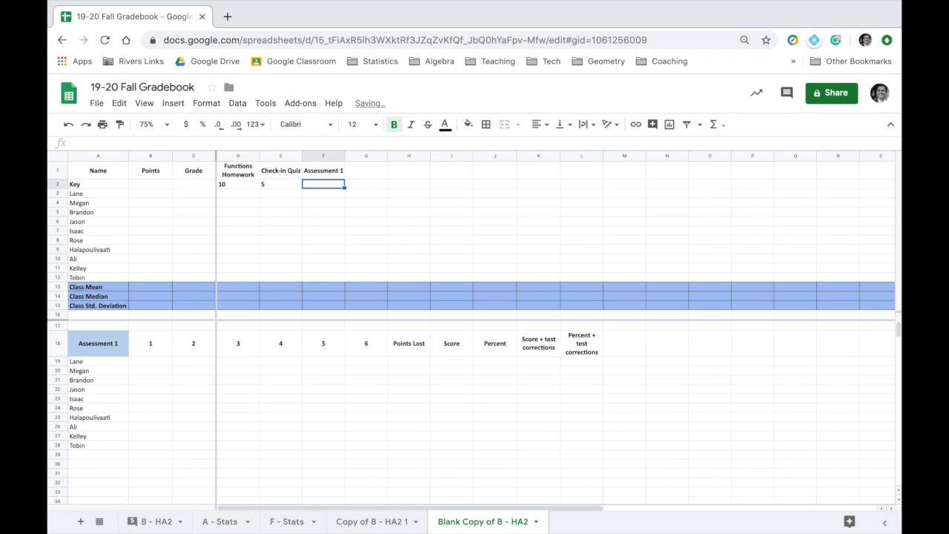
pyautogui.write('100')
pyautogui.press('Return')
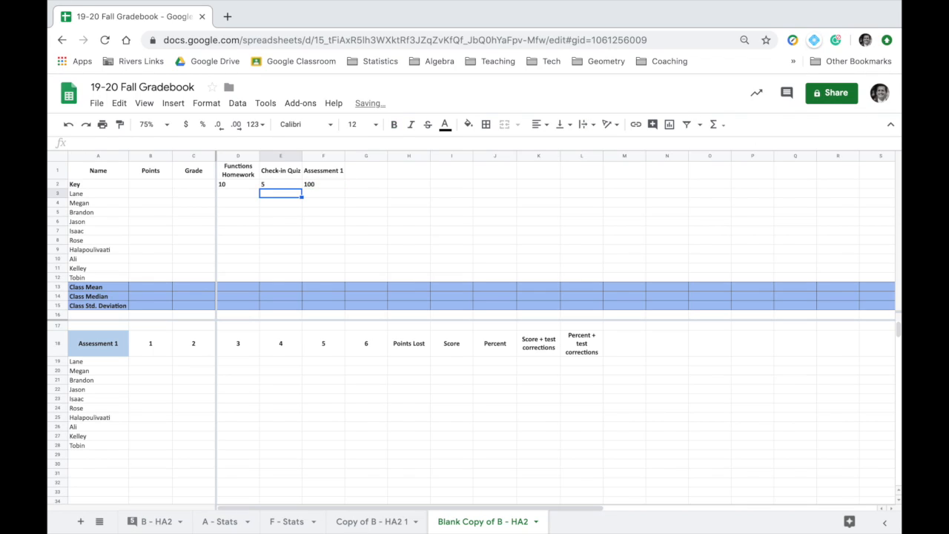
# Step: Center the Key row's point values in D2:F2 horizontally
pyautogui.moveTo(230, 184); pyautogui.dragTo(317, 190)
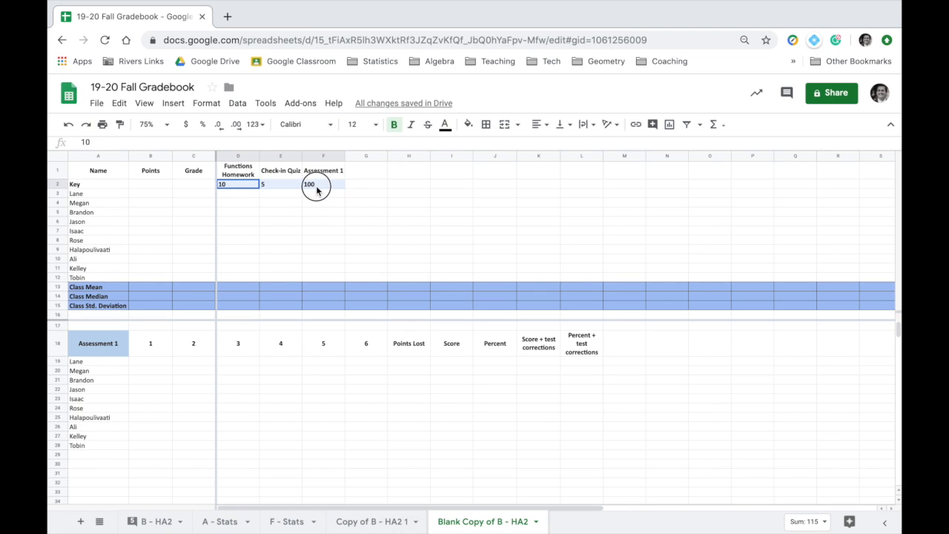
pyautogui.click(536, 124)
pyautogui.click(548, 145)
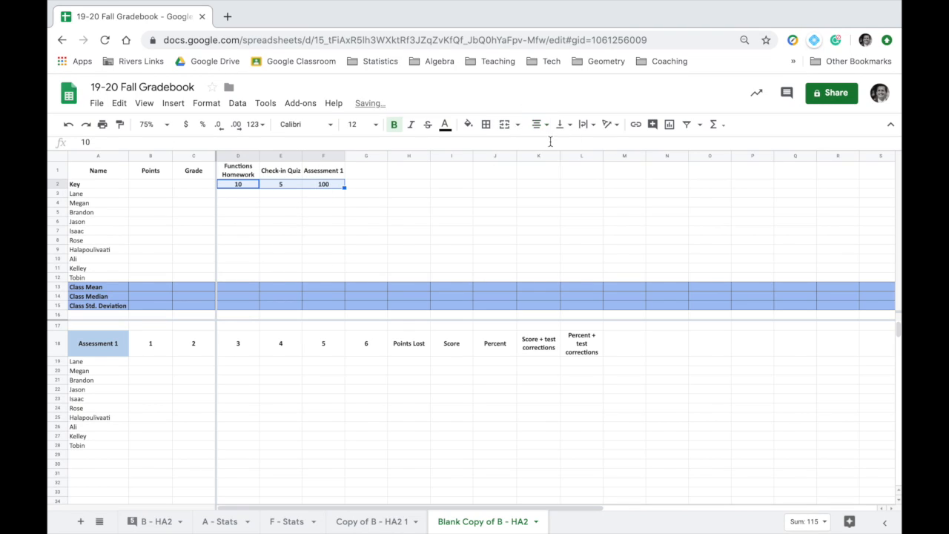
pyautogui.click(422, 243)
pyautogui.click(195, 183)
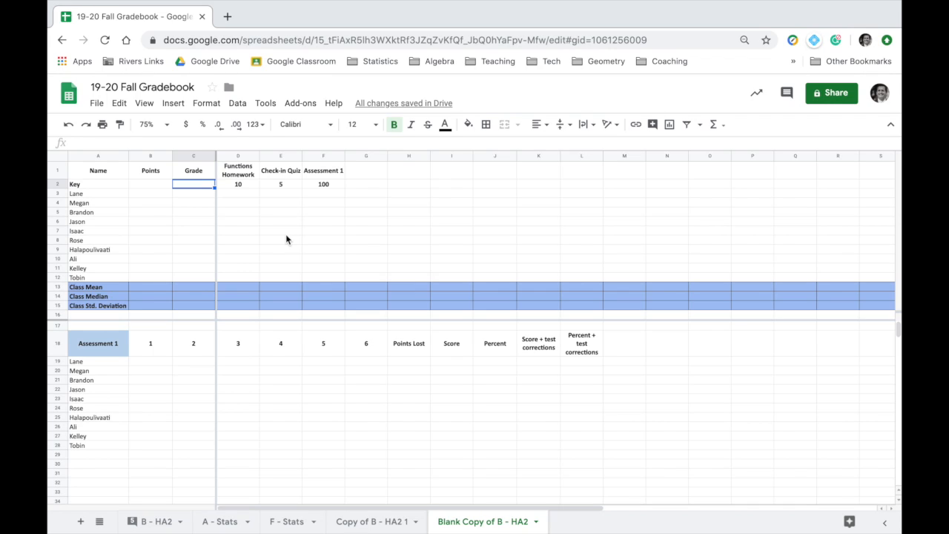
pyautogui.click(160, 187)
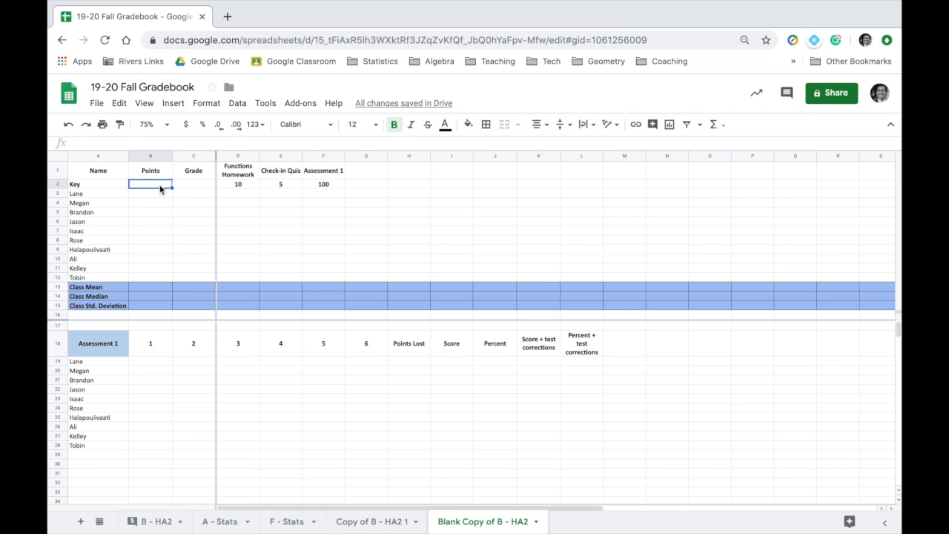
pyautogui.moveTo(237, 187); pyautogui.dragTo(824, 216)
pyautogui.click(821, 214)
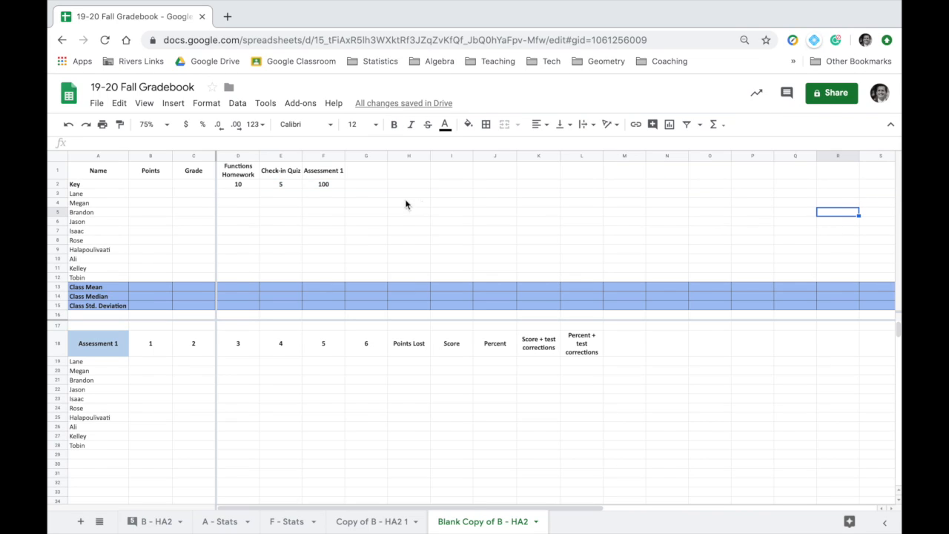
# Step: Enter the formula =SUM(D2:AC2) in the Key row's Points cell, B2
pyautogui.doubleClick(150, 185)
pyautogui.write('=')
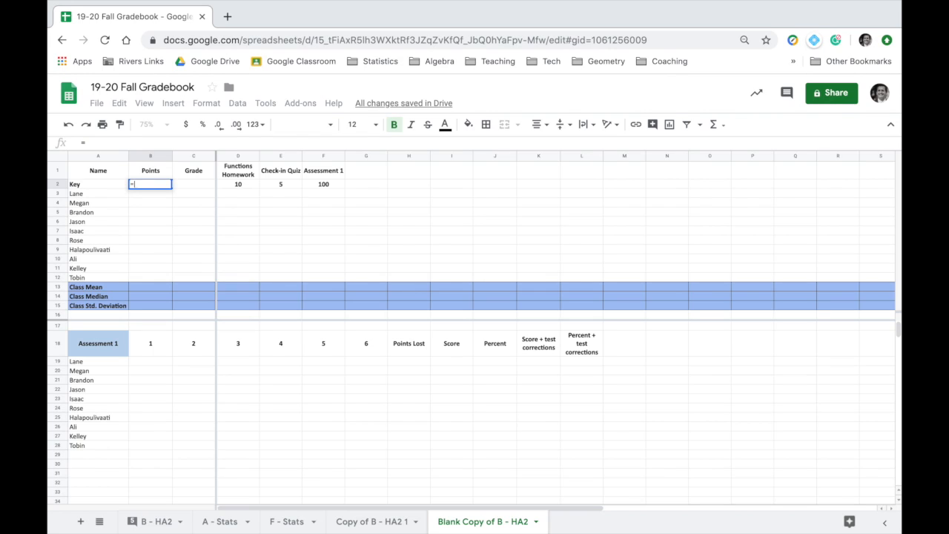
pyautogui.write('sum')
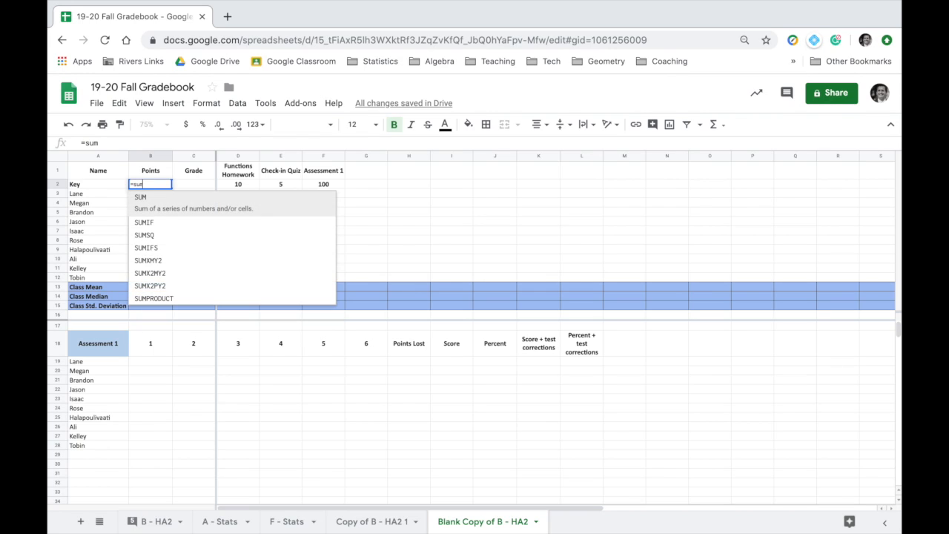
pyautogui.click(164, 203)
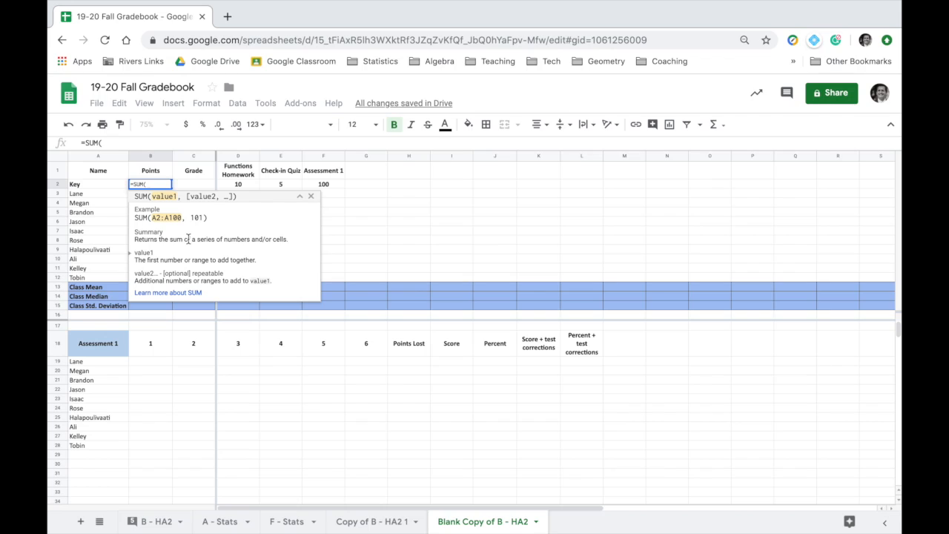
pyautogui.click(237, 184)
pyautogui.moveTo(238, 187); pyautogui.dragTo(898, 184)
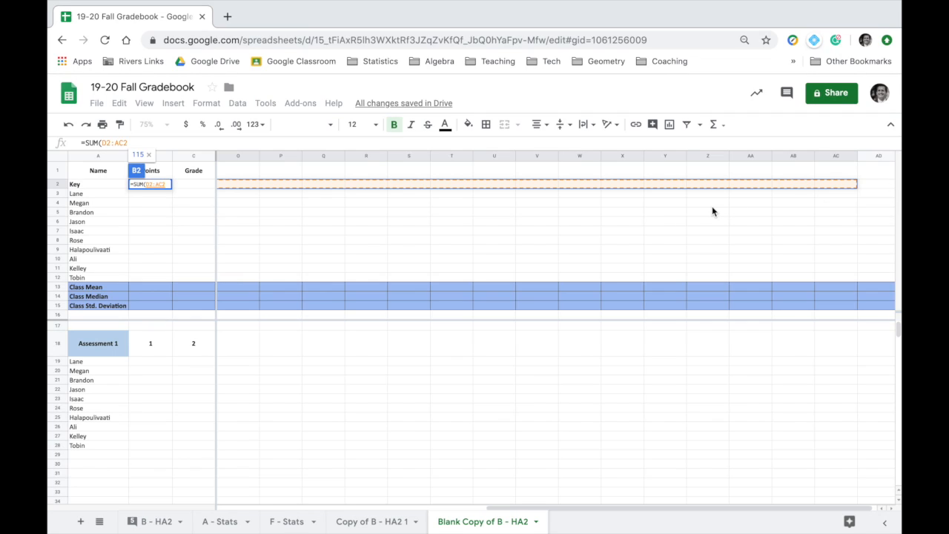
pyautogui.write(')')
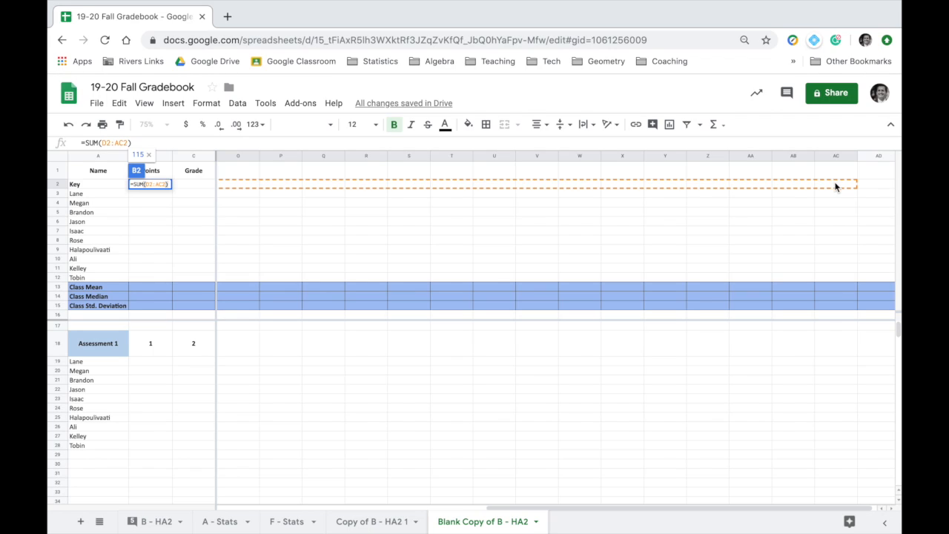
pyautogui.hscroll(-10, 743, 202)
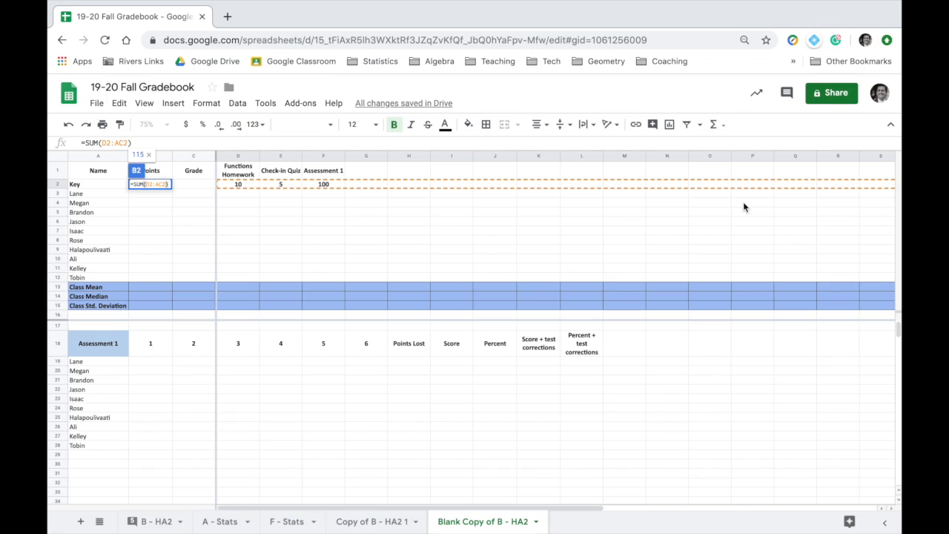
pyautogui.press('Return')
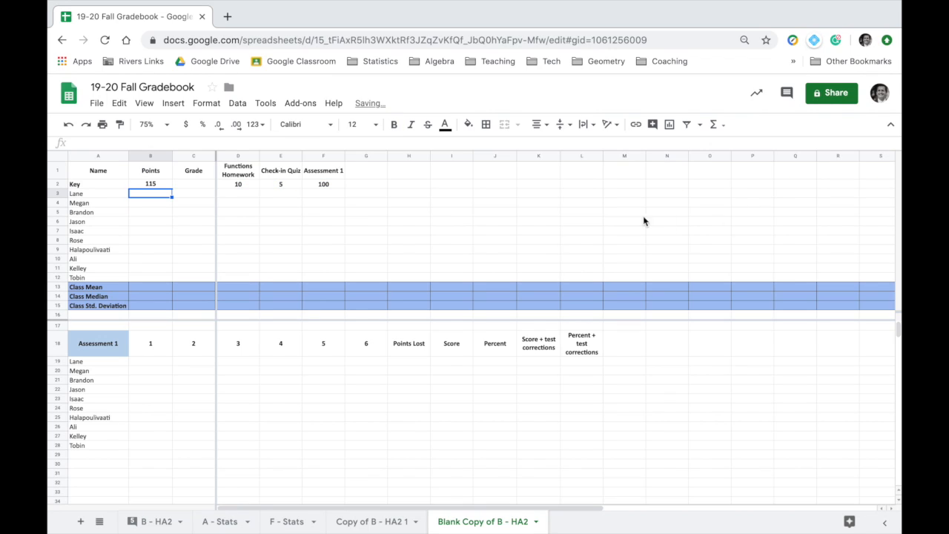
# Step: Enter the first student's scores in row 3: 9 for Functions Homework, 5 for Check-in Quiz and 92 for Assessment 1
pyautogui.click(244, 192)
pyautogui.write('9')
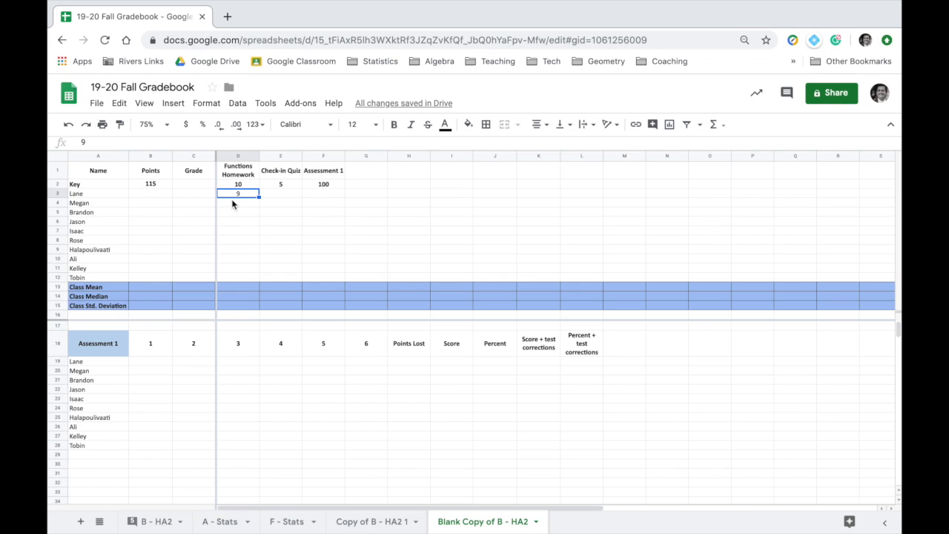
pyautogui.click(286, 196)
pyautogui.write('5')
pyautogui.click(327, 185)
pyautogui.click(328, 191)
pyautogui.write('92')
pyautogui.press('Return')
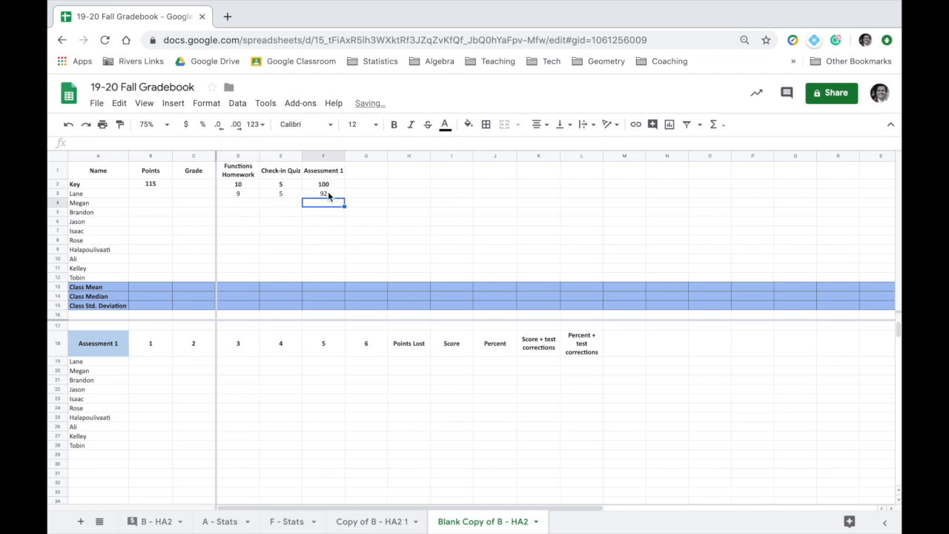
# Step: Try autofilling the Points formula from B2 down the column, check the Class Mean cell, and undo the fill
pyautogui.click(138, 196)
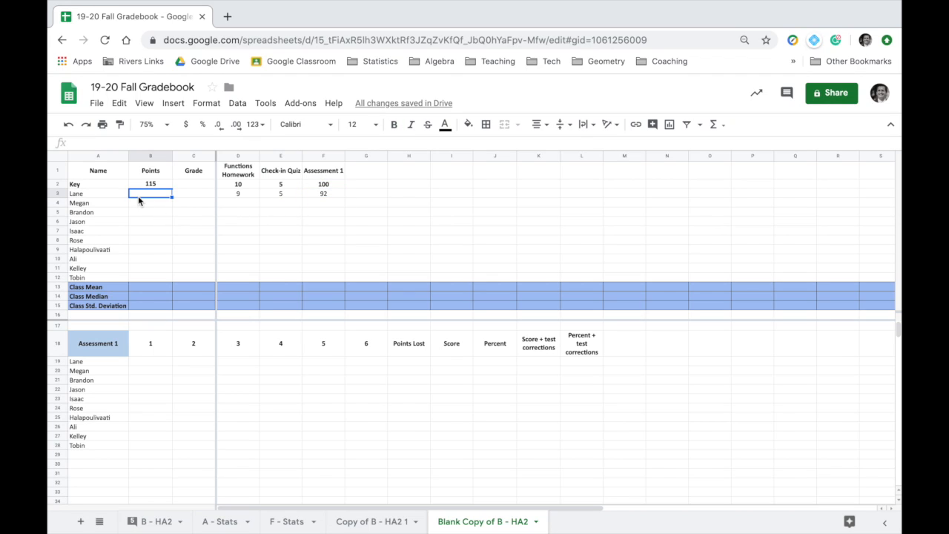
pyautogui.click(146, 188)
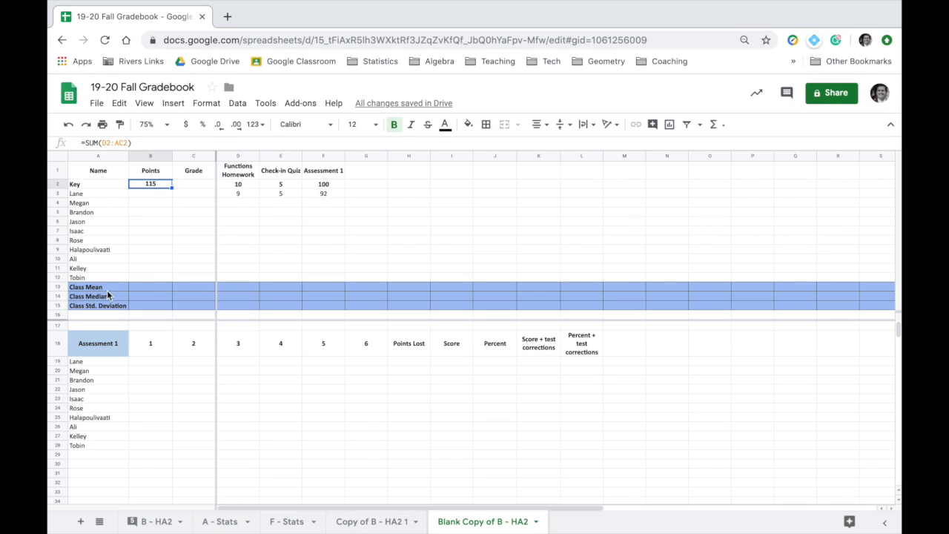
pyautogui.doubleClick(170, 187)
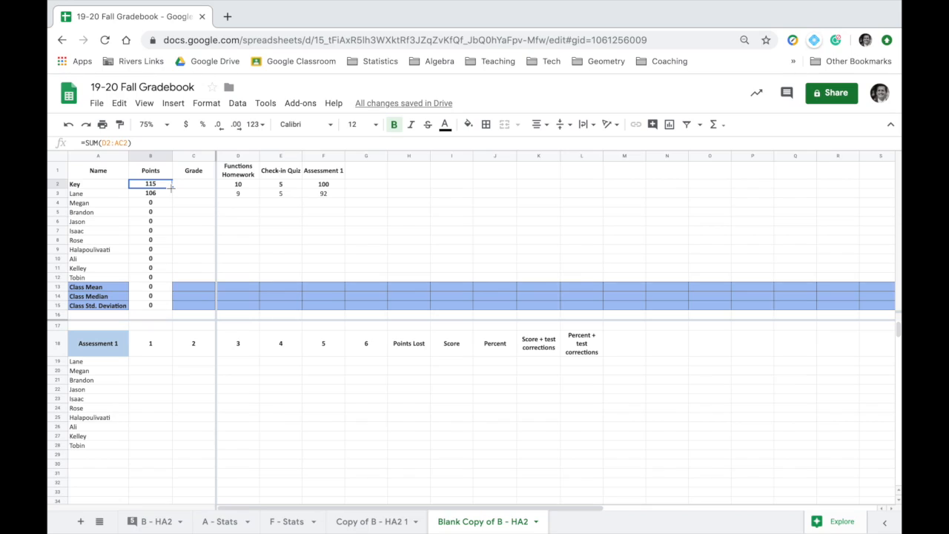
pyautogui.click(146, 288)
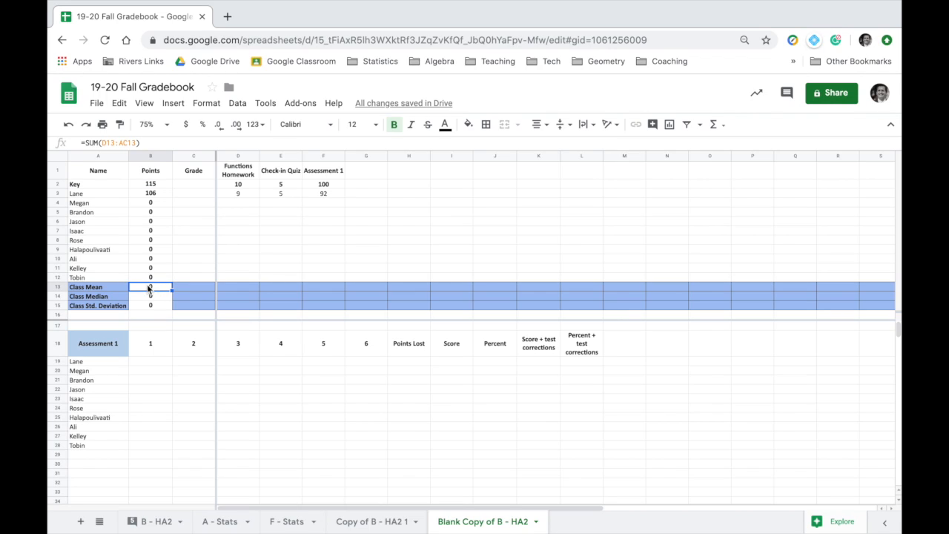
pyautogui.hotkey('ctrl', 'z')
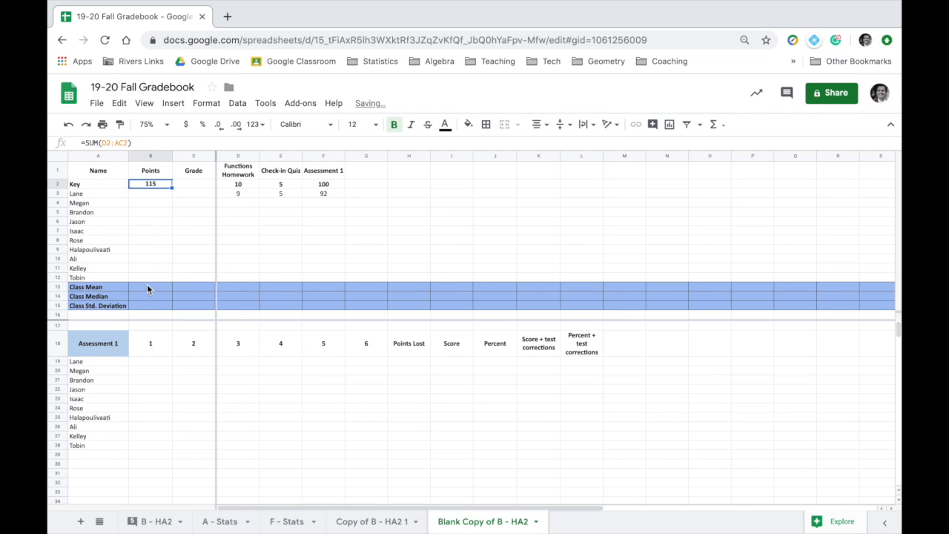
# Step: Insert a row above Class Mean and remove the blue fill from the new row 13
pyautogui.click(90, 289)
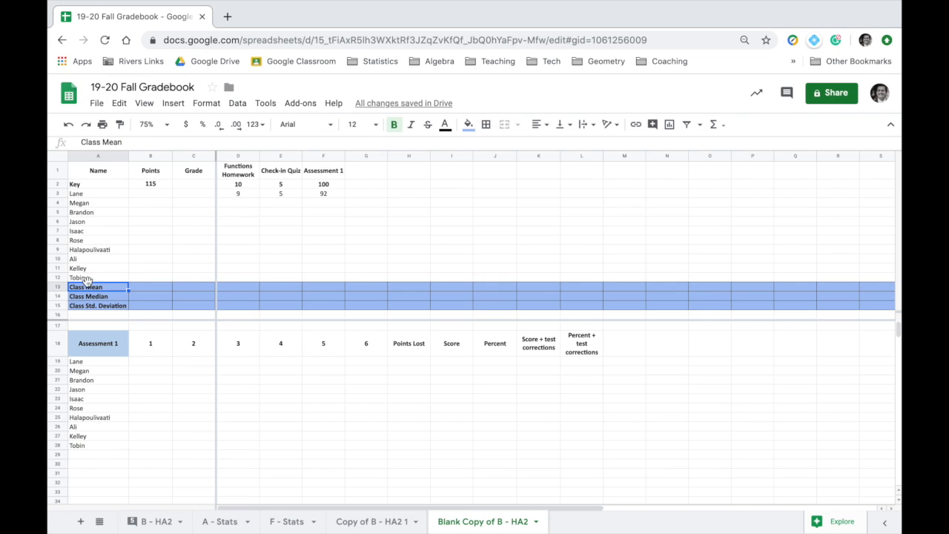
pyautogui.click(168, 104)
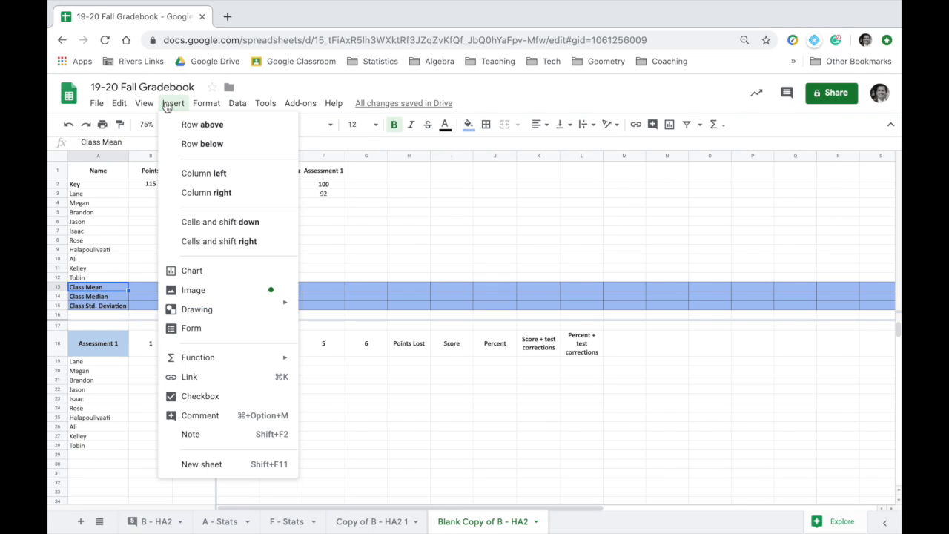
pyautogui.click(178, 124)
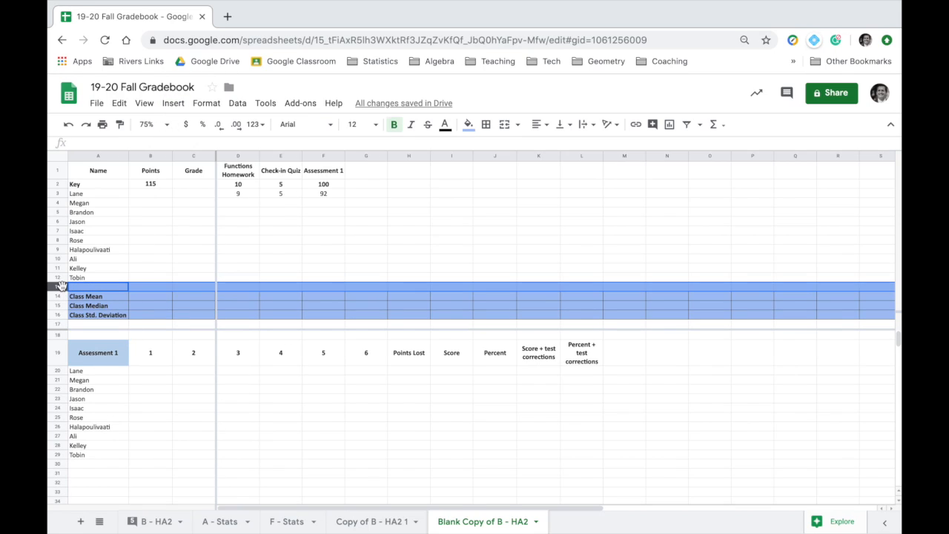
pyautogui.click(468, 123)
pyautogui.click(489, 149)
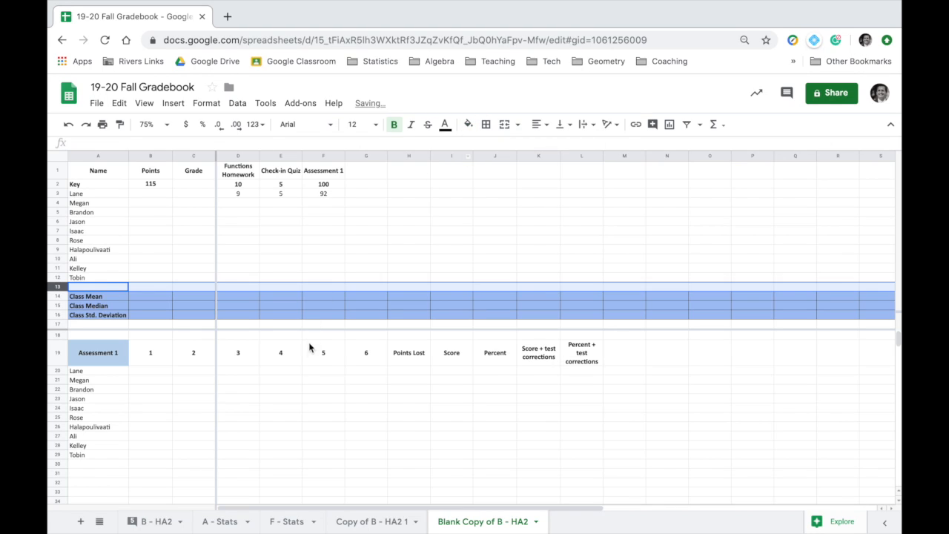
pyautogui.click(305, 372)
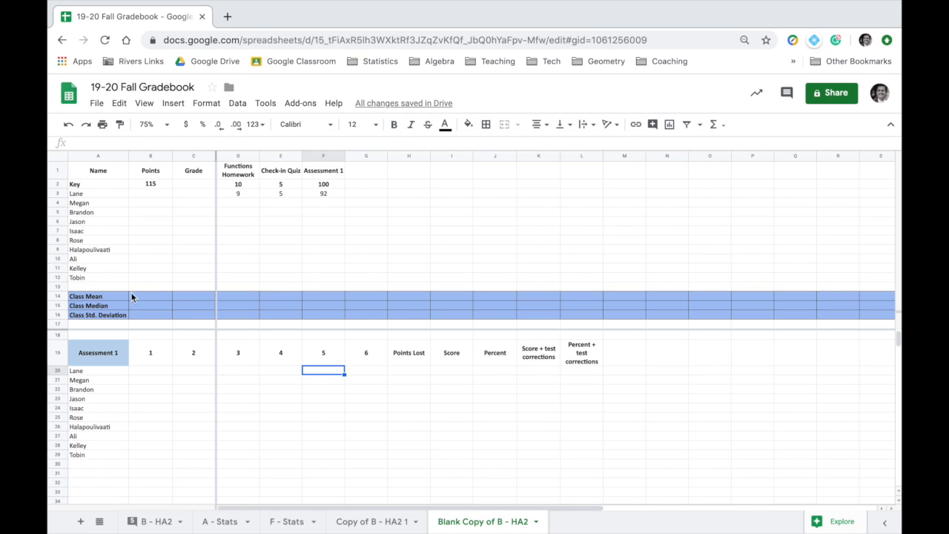
# Step: Autofill the Points formula from B2 down through the last student's row, B12
pyautogui.click(153, 185)
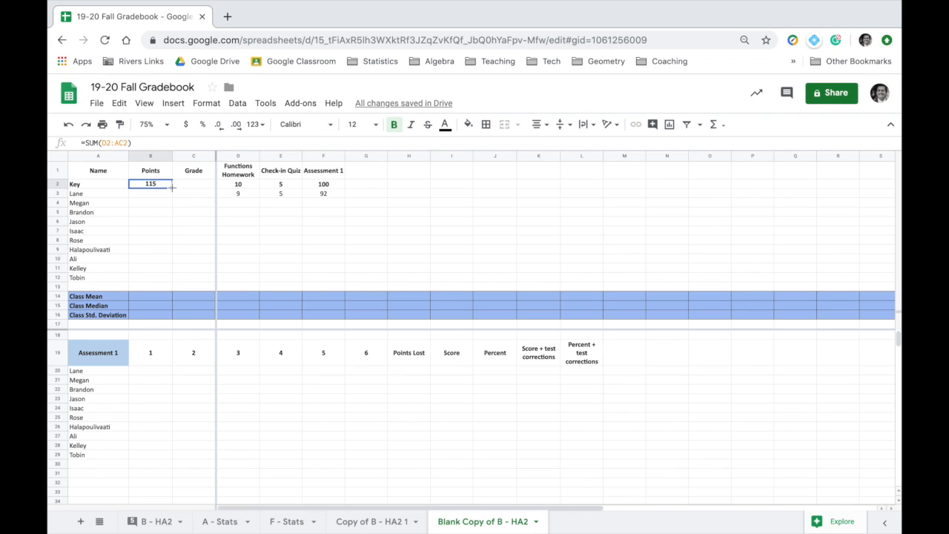
pyautogui.doubleClick(172, 188)
pyautogui.click(220, 201)
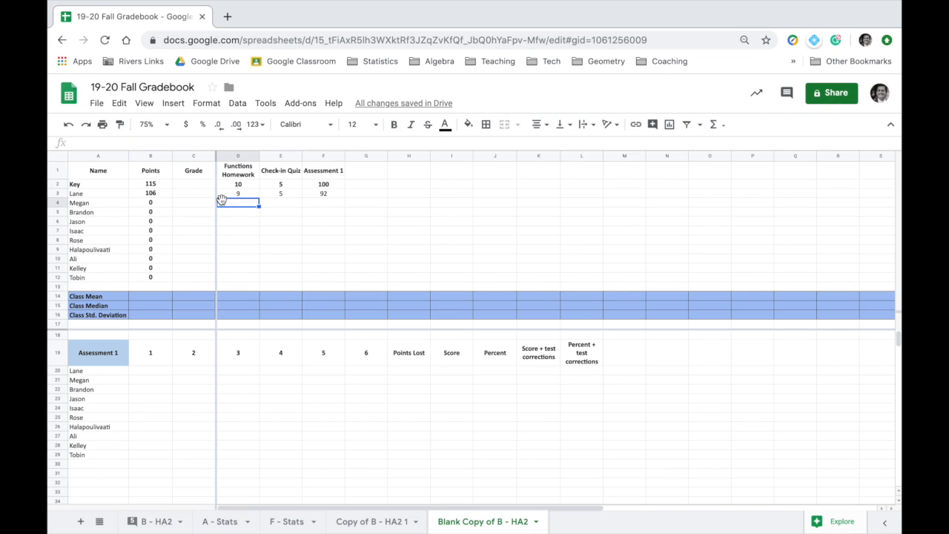
# Step: Enter 9 as the second student's Functions Homework score in D4 and select the remaining students' cells D5:D12
pyautogui.write('9')
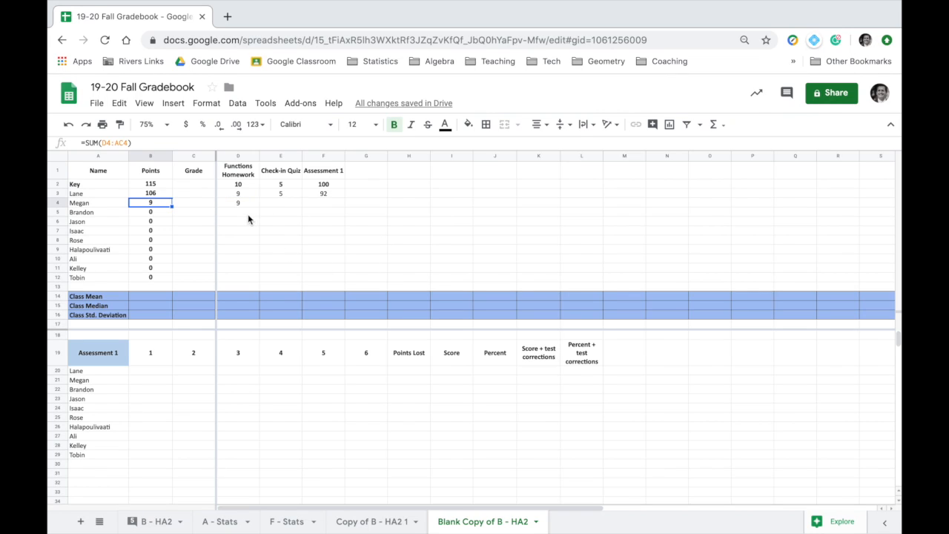
pyautogui.moveTo(248, 216); pyautogui.dragTo(263, 285)
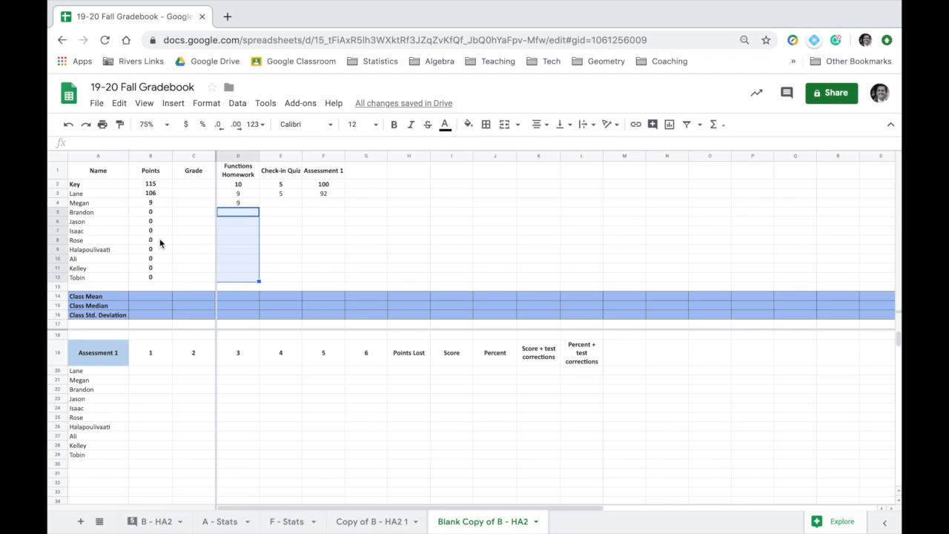
# Step: Enter the formula =(B2/$B$2)*100 in the Key row's Grade cell C2, with the total possible points as an absolute reference
pyautogui.click(191, 185)
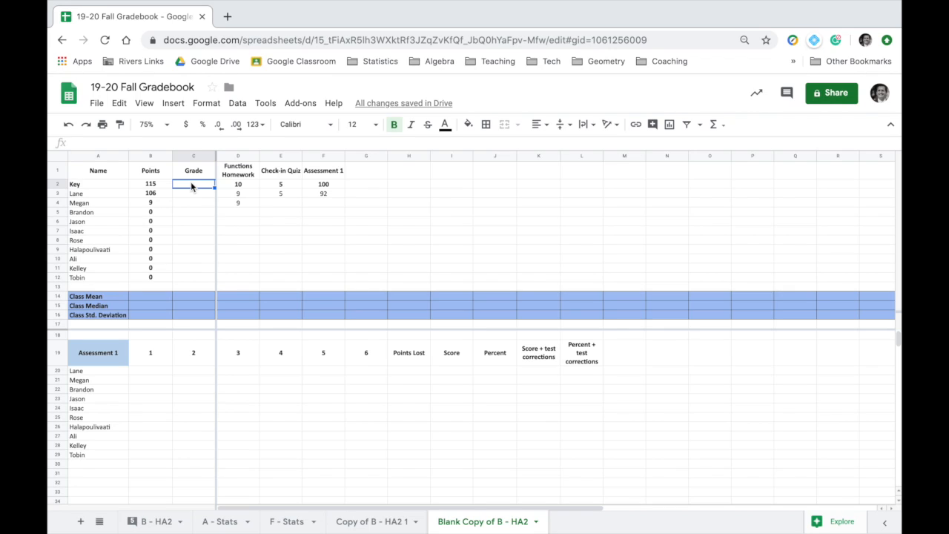
pyautogui.write('=')
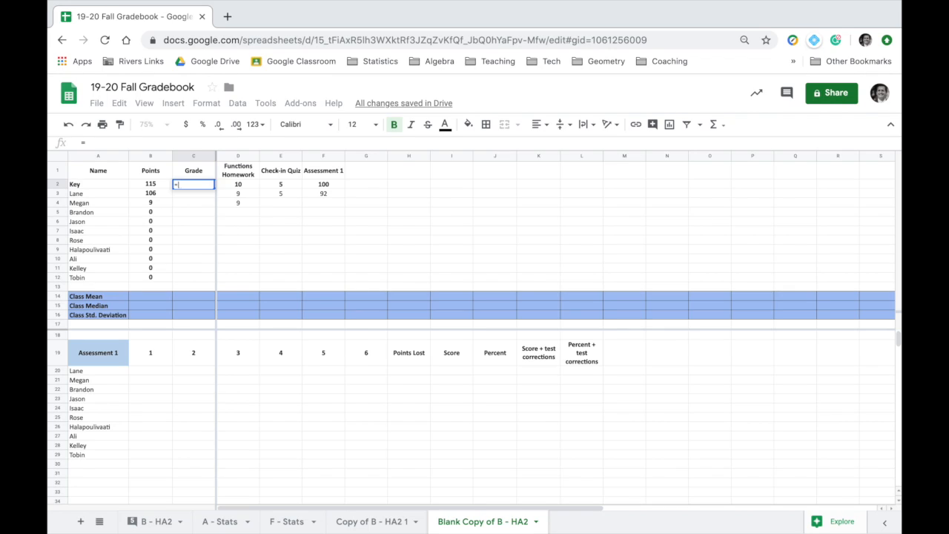
pyautogui.write('(')
pyautogui.click(152, 184)
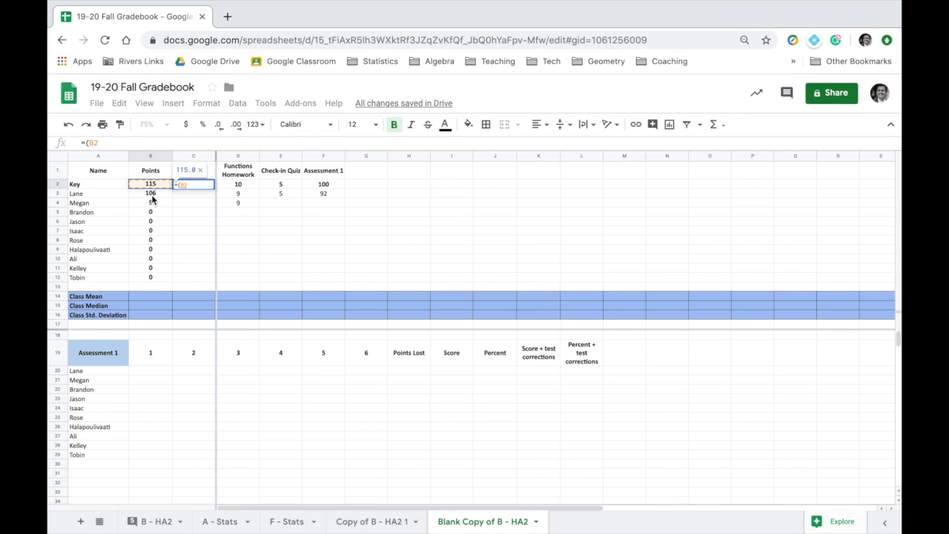
pyautogui.write('/')
pyautogui.write('$')
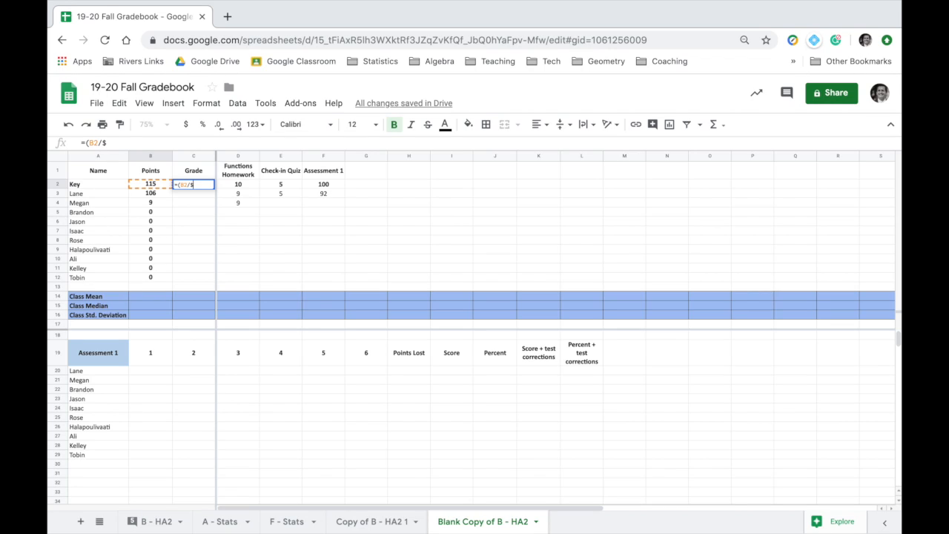
pyautogui.write('B2')
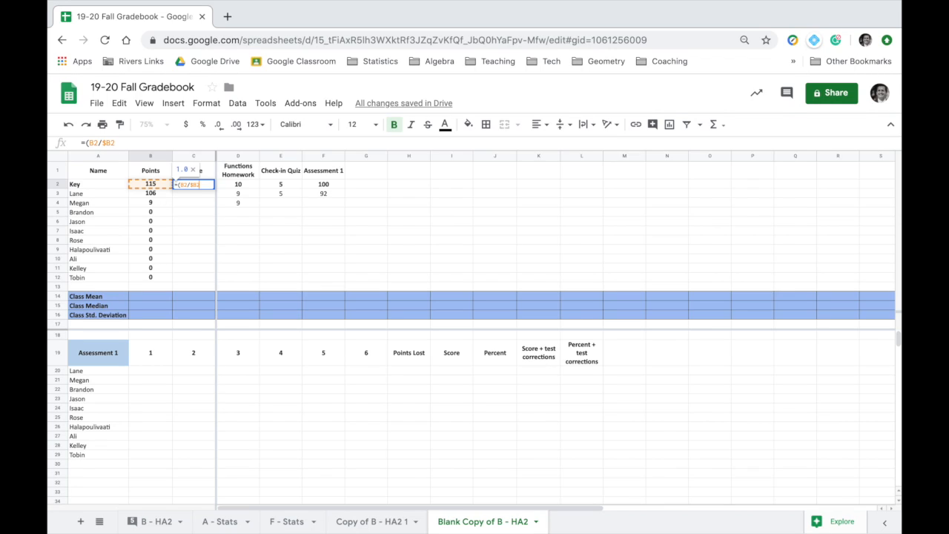
pyautogui.press('Left')
pyautogui.write('$')
pyautogui.press('Right')
pyautogui.write(')')
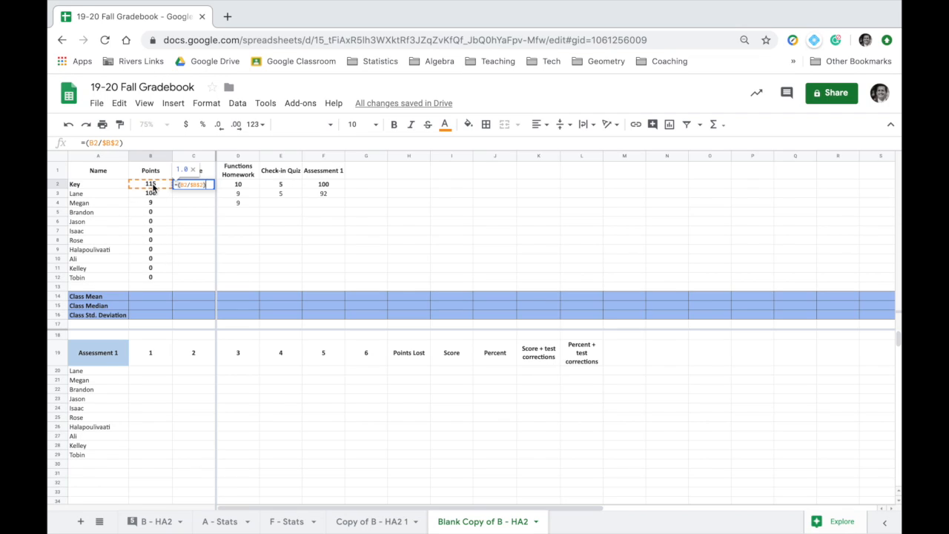
pyautogui.write('*100')
pyautogui.press('Return')
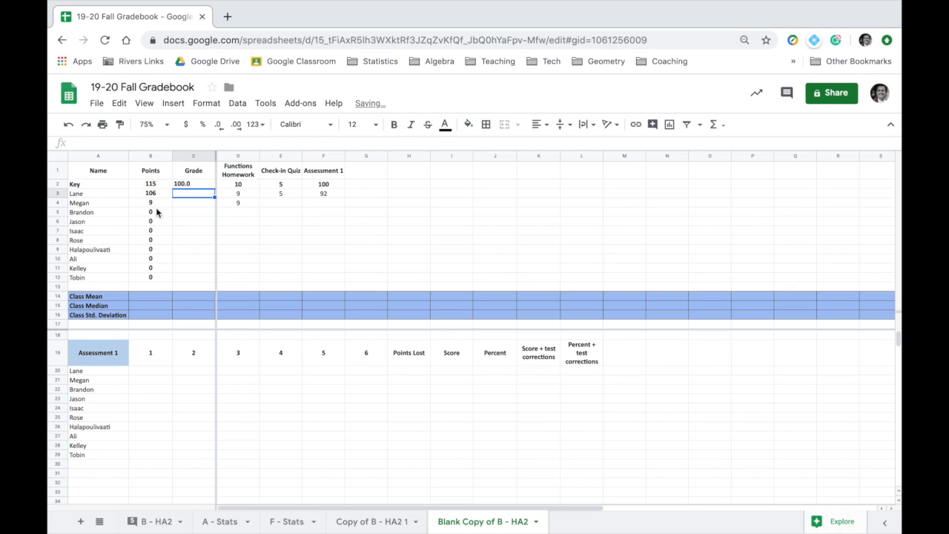
# Step: Center-align the whole Grade column C
pyautogui.click(199, 188)
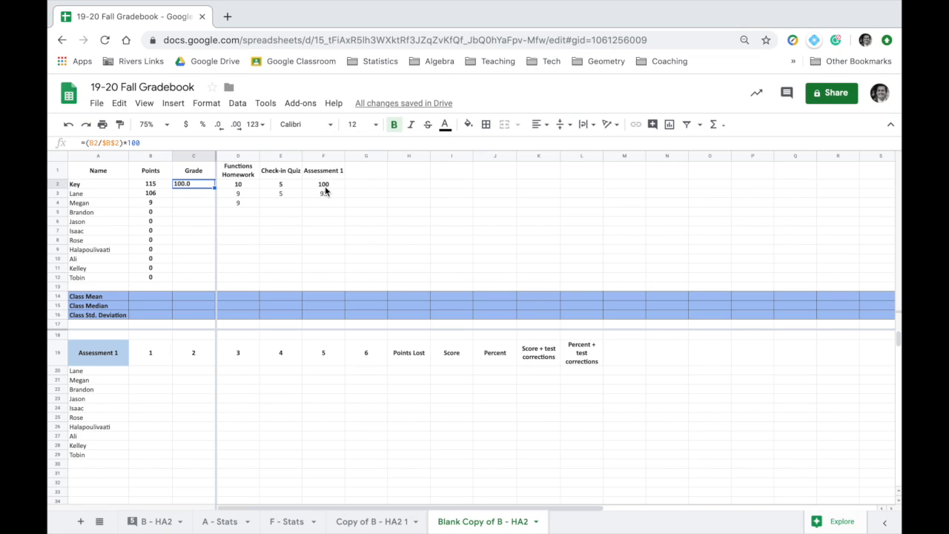
pyautogui.press('super+b')
pyautogui.click(200, 156)
pyautogui.press('super+shift+e')
pyautogui.click(238, 241)
# Step: Autofill the Grade formula from C2 down through the last student's row and check the formula in C3
pyautogui.click(200, 184)
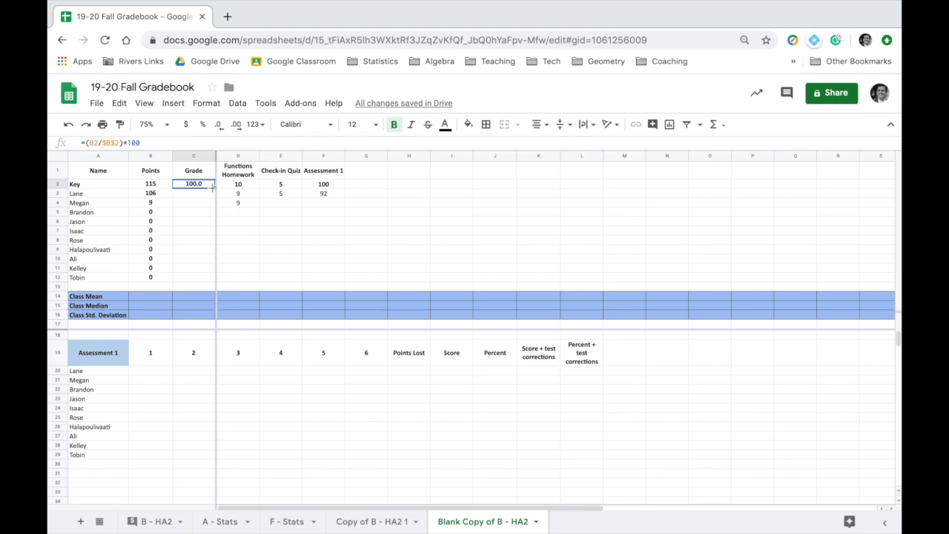
pyautogui.doubleClick(213, 188)
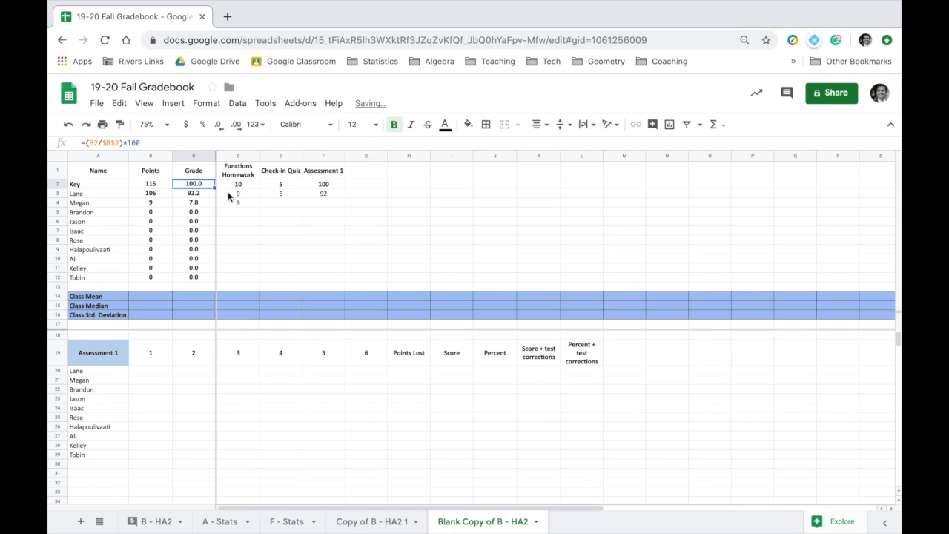
pyautogui.click(202, 196)
pyautogui.click(238, 194)
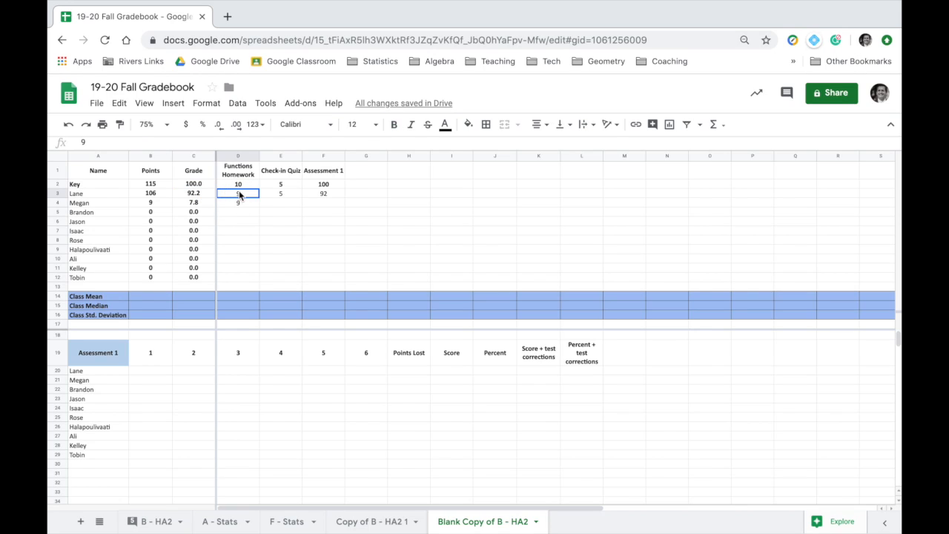
pyautogui.click(193, 197)
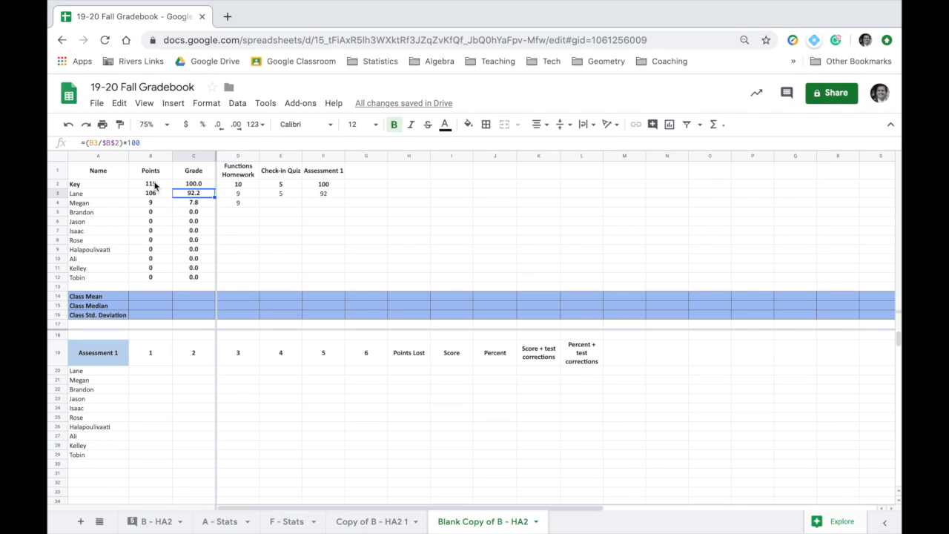
# Step: Add a Quadratic Homework column in G1 worth 10 points in the Key row, and check the Points and Grade formulas
pyautogui.click(354, 186)
pyautogui.click(366, 169)
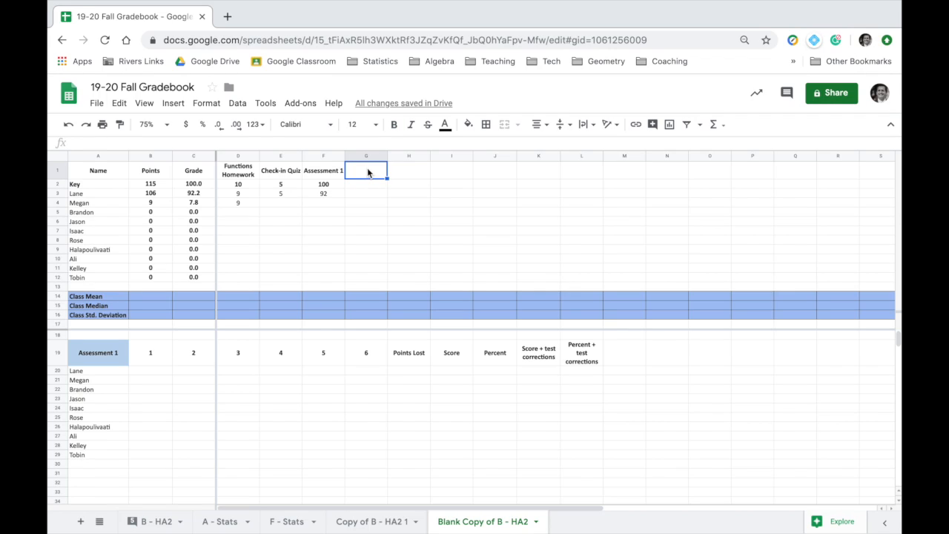
pyautogui.write('Quadratic Homework')
pyautogui.press('Return')
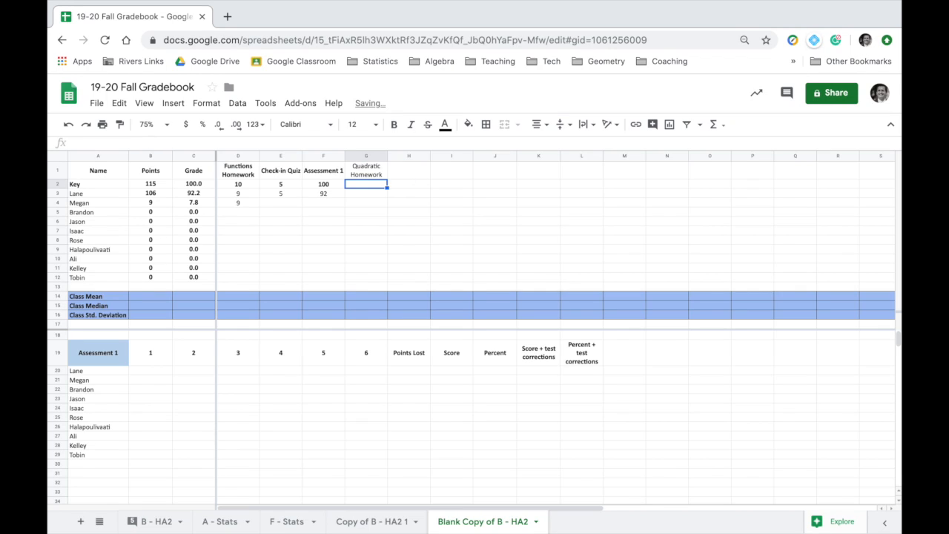
pyautogui.write('10')
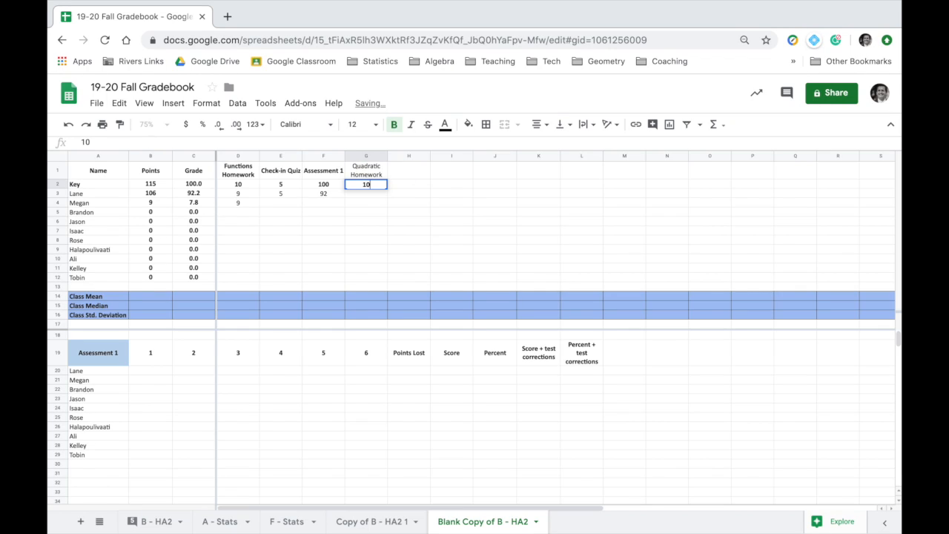
pyautogui.press('Return')
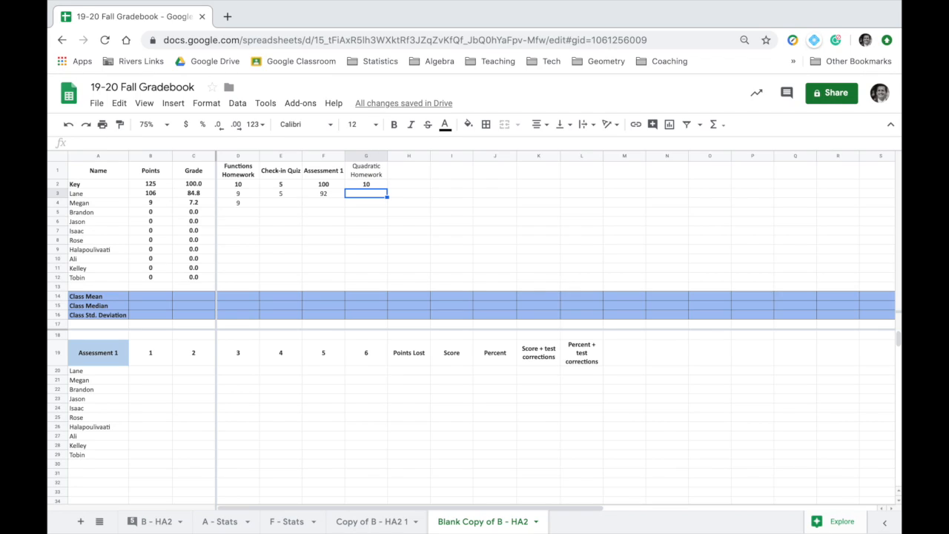
pyautogui.click(195, 184)
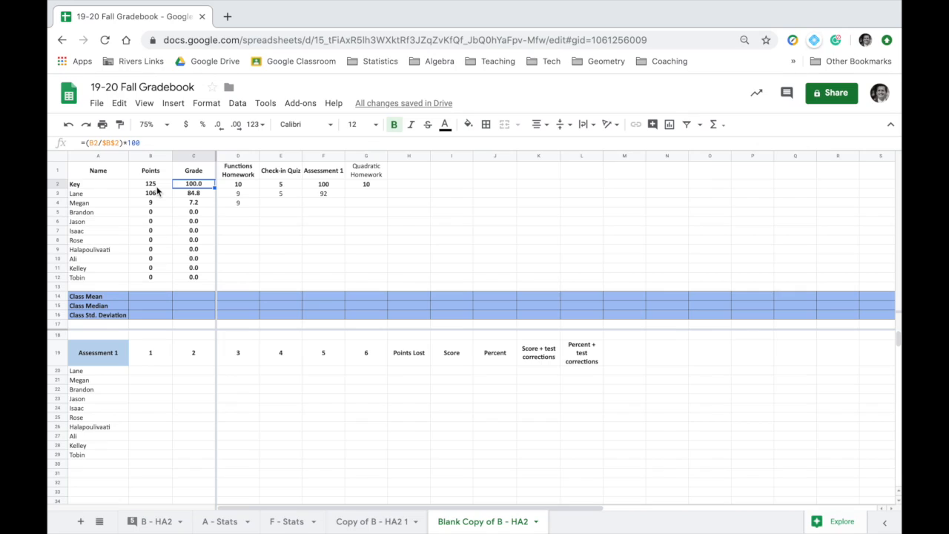
pyautogui.click(156, 186)
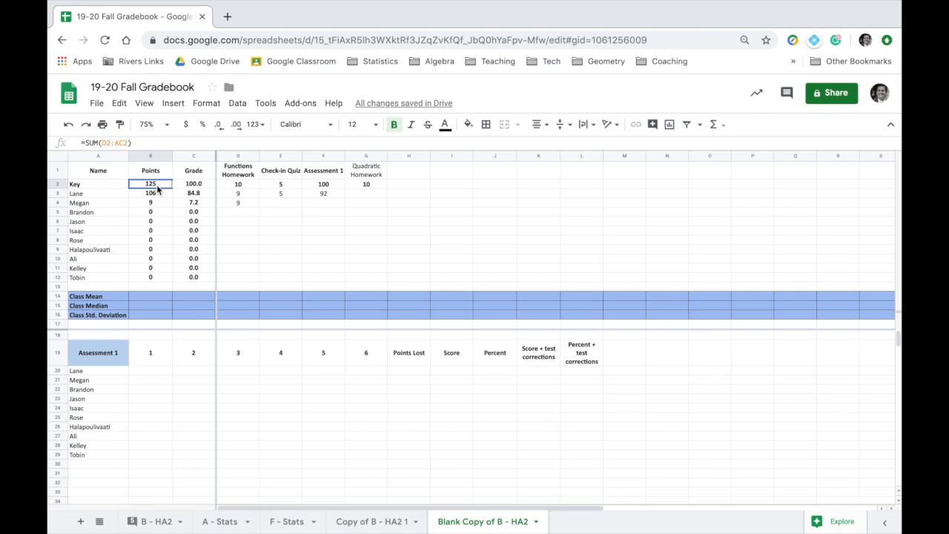
pyautogui.click(194, 195)
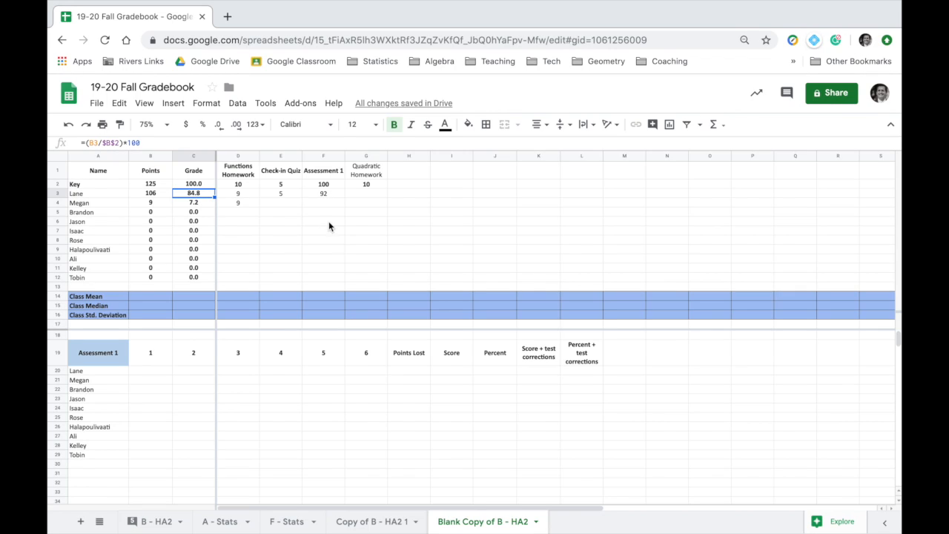
# Step: Enter the Functions Homework scores 9, 8, 9, 7 and 9 in D5 through D9
pyautogui.click(275, 213)
pyautogui.click(248, 214)
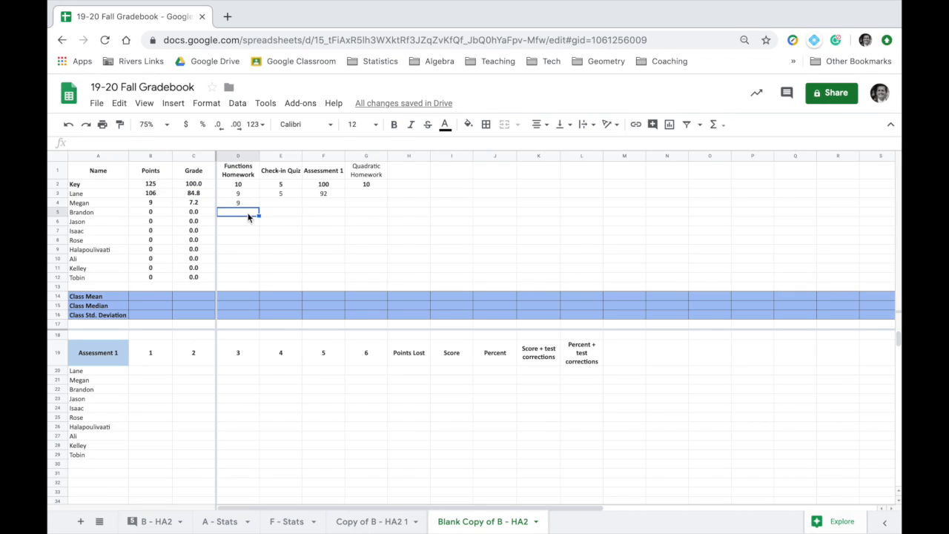
pyautogui.write('9')
pyautogui.press('Return')
pyautogui.write('8')
pyautogui.press('Return')
pyautogui.write('9')
pyautogui.press('Return')
pyautogui.write('7')
pyautogui.press('Return')
pyautogui.write('9')
pyautogui.press('Return')
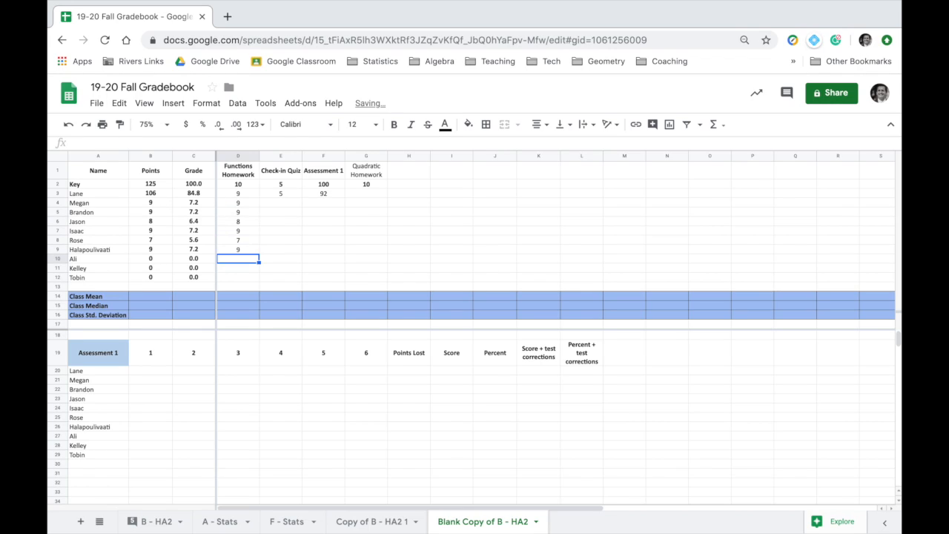
# Step: Clear the Functions Homework scores in D4:D9
pyautogui.moveTo(237, 203); pyautogui.dragTo(243, 252)
pyautogui.press('Delete')
pyautogui.click(283, 379)
# Step: Enter the Class Mean formula =AVERAGE(B2:B12) for Points in B14, adjusting the suggested range to end at B12
pyautogui.click(160, 297)
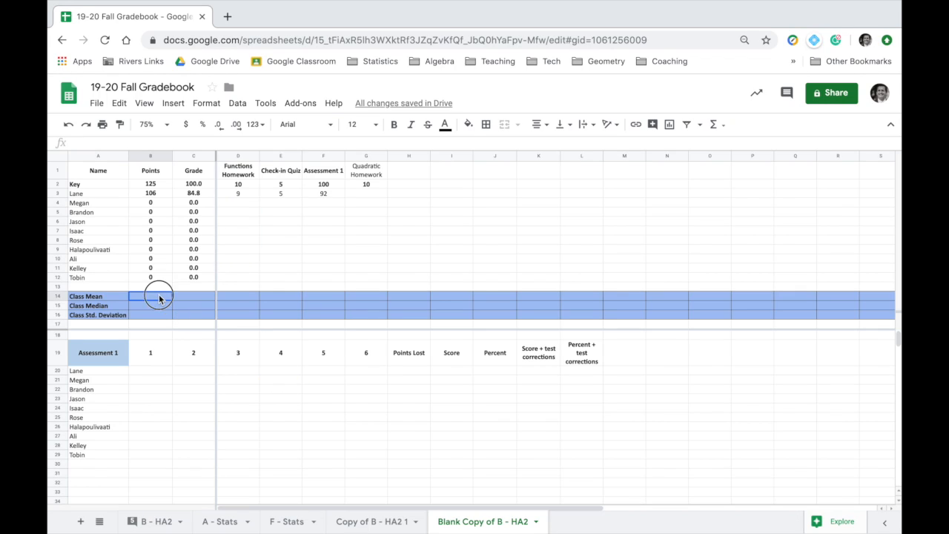
pyautogui.write('=')
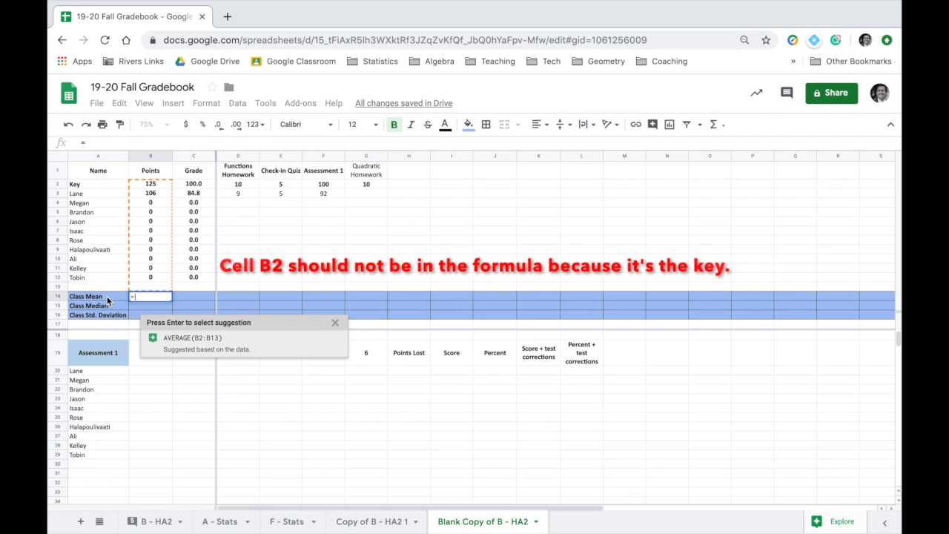
pyautogui.press('Return')
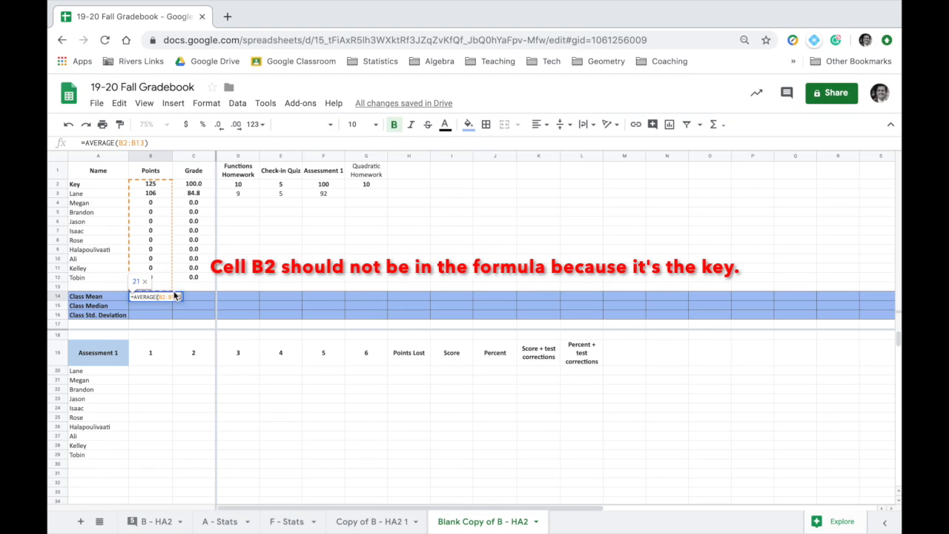
pyautogui.click(178, 296)
pyautogui.press('BackSpace')
pyautogui.write('2')
pyautogui.press('Return')
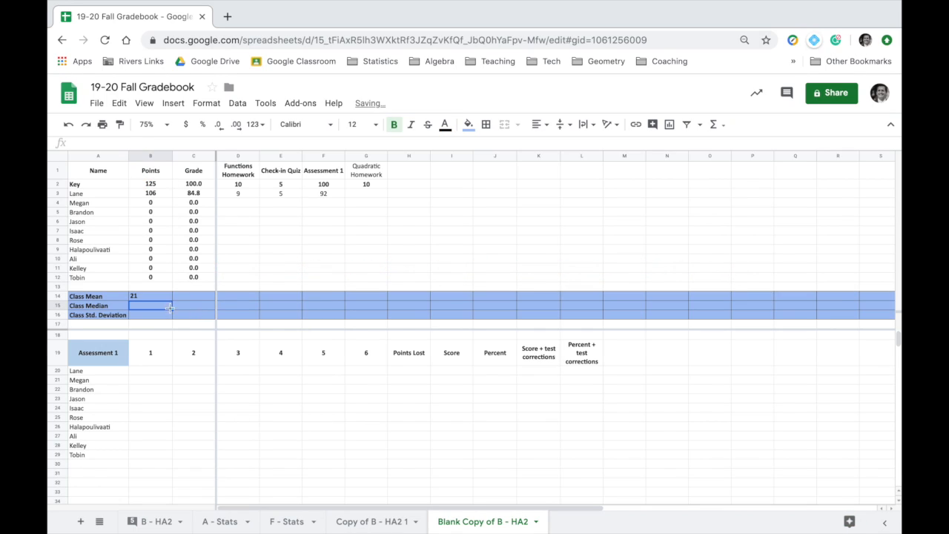
# Step: Center-align the whole Points column B
pyautogui.click(152, 296)
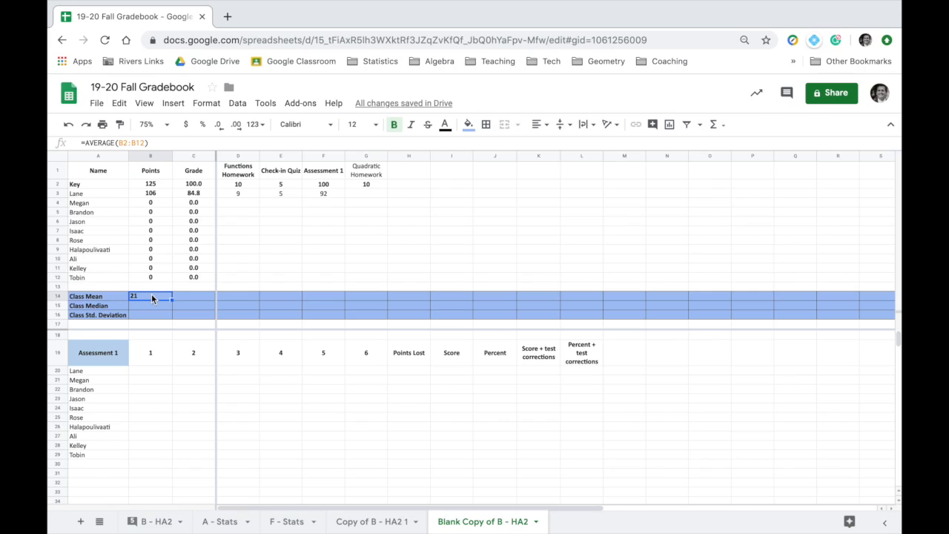
pyautogui.click(150, 155)
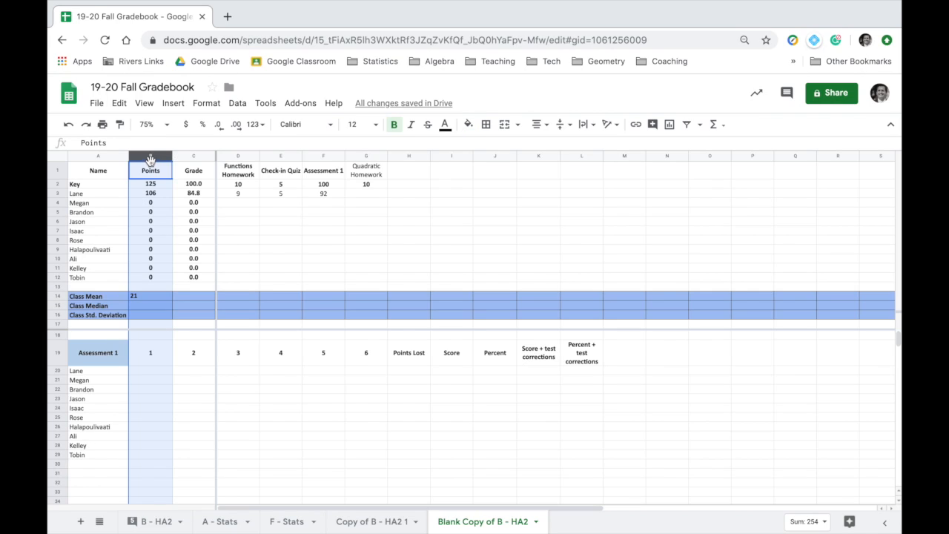
pyautogui.click(538, 124)
pyautogui.click(546, 146)
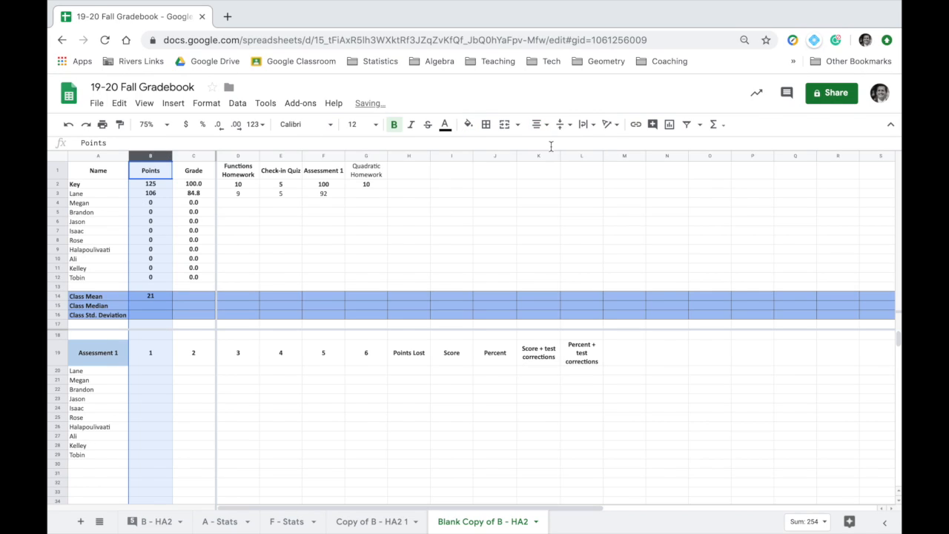
pyautogui.click(244, 276)
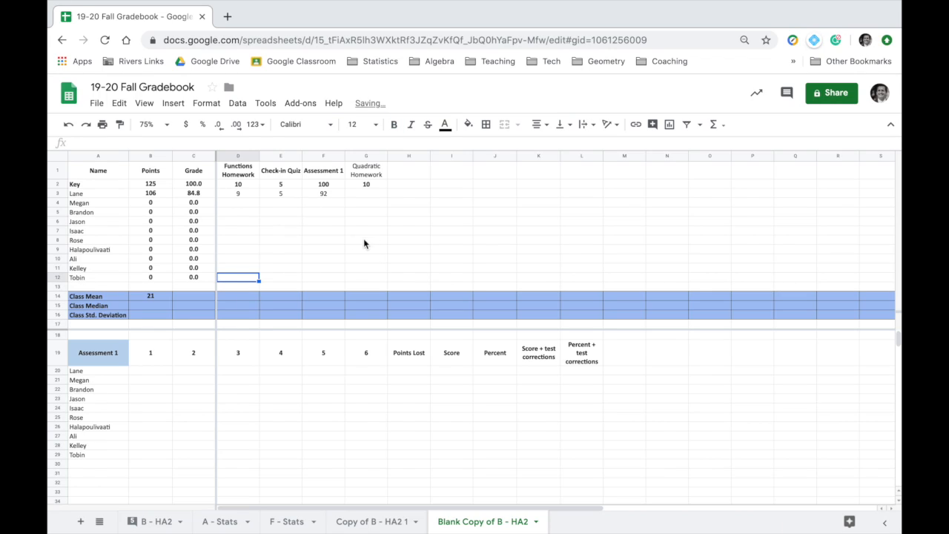
# Step: Enter a MEDIAN formula over the Points range B2:B12 in the Class Median cell B15
pyautogui.click(158, 309)
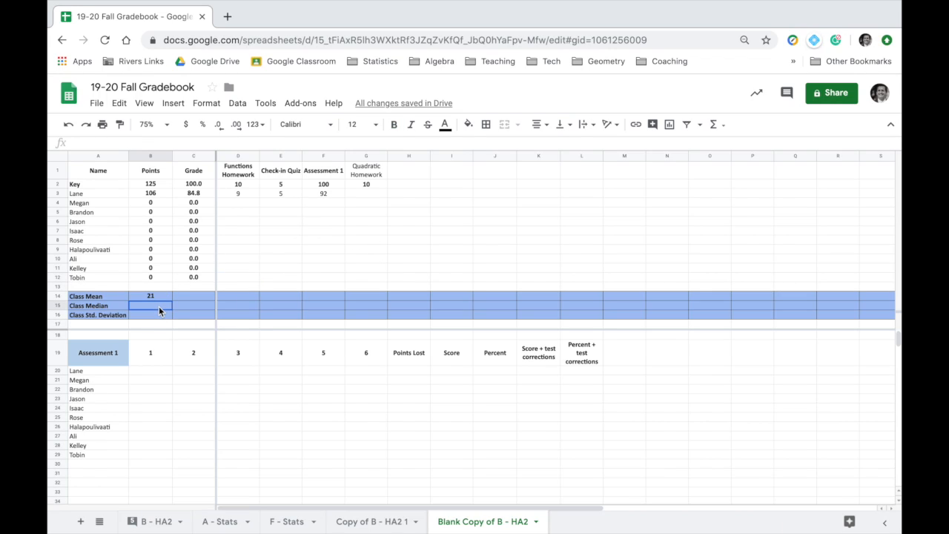
pyautogui.write('=medi')
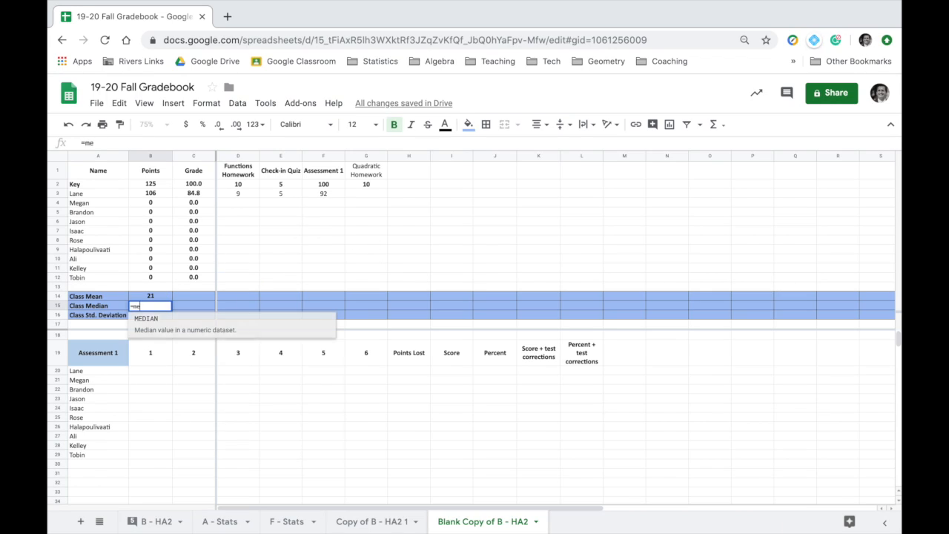
pyautogui.click(152, 327)
pyautogui.click(152, 185)
pyautogui.moveTo(154, 214); pyautogui.dragTo(153, 278)
pyautogui.press('Return')
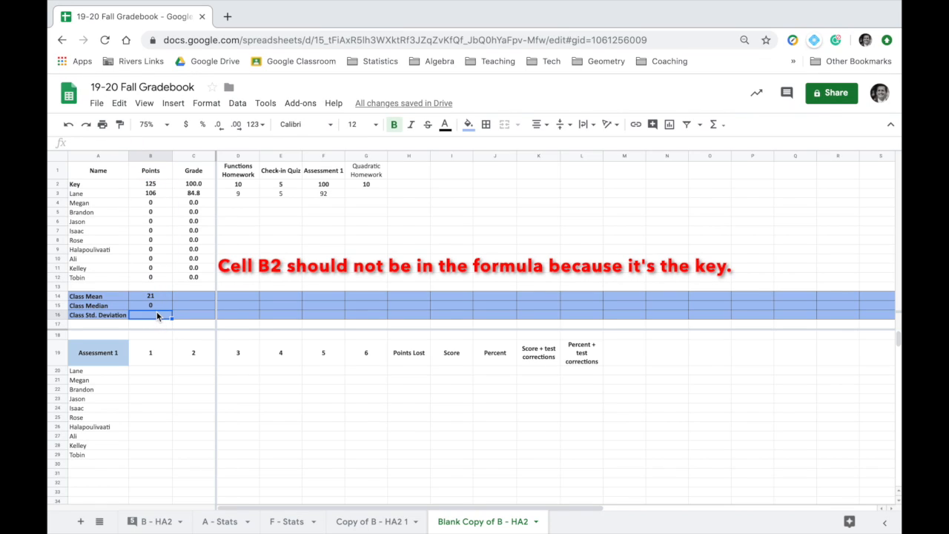
# Step: Enter the formula =STDEV(B2:B12) for Points in the Class Std. Deviation cell B16, ending the suggested range at B12
pyautogui.write('=')
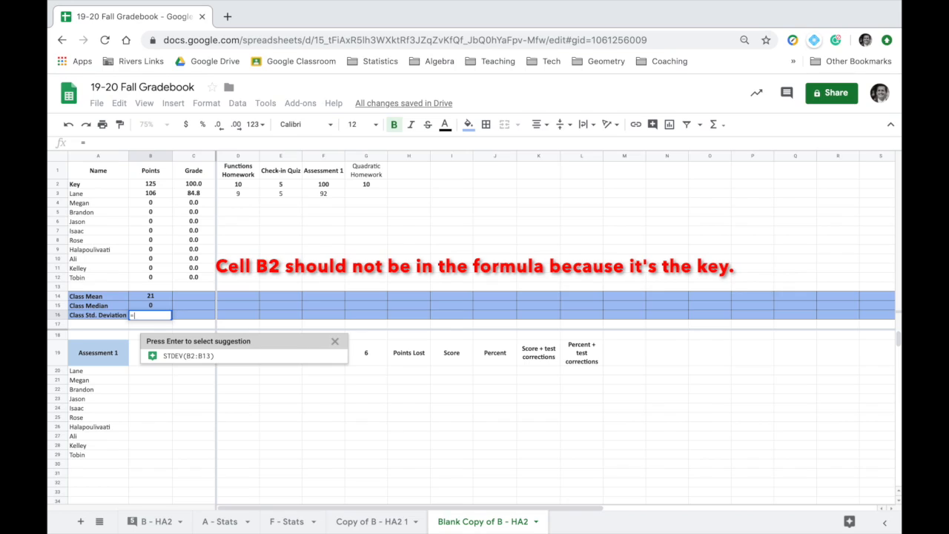
pyautogui.click(172, 357)
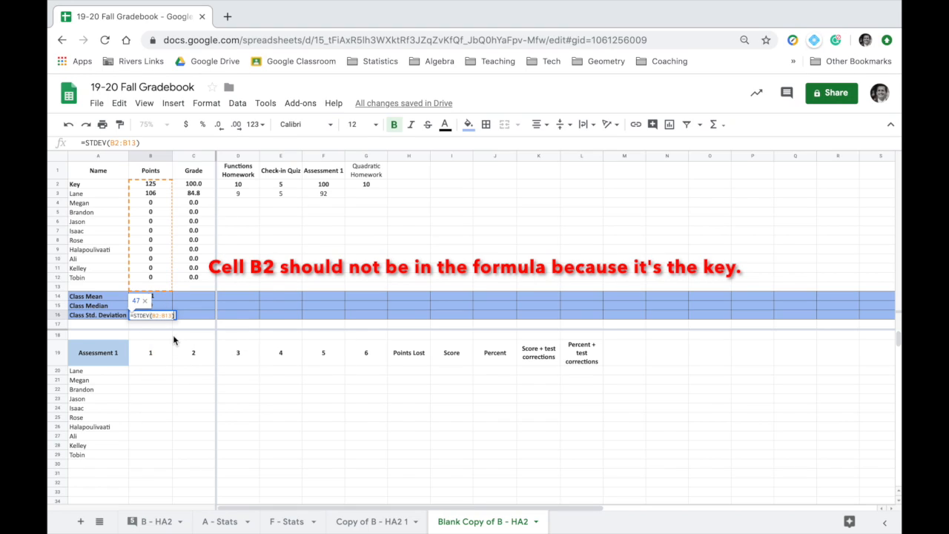
pyautogui.press('BackSpace')
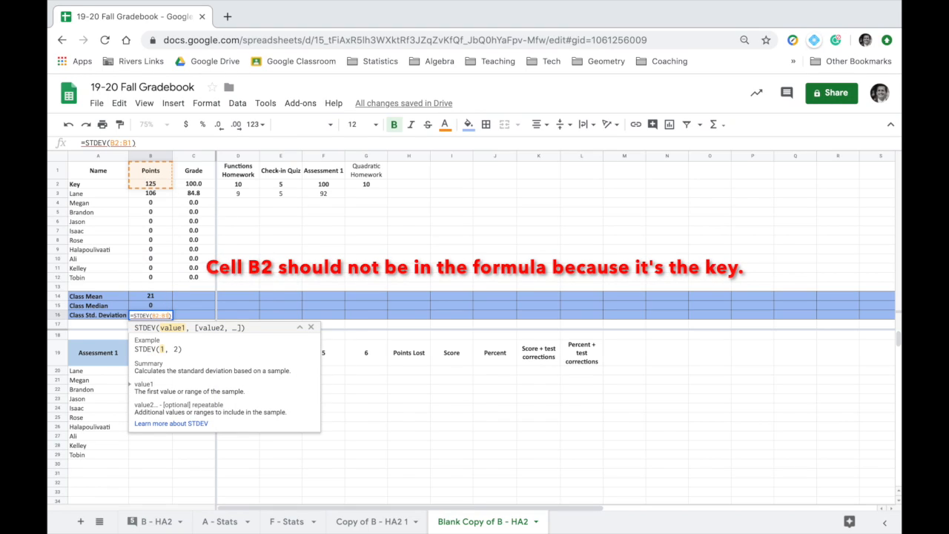
pyautogui.write('2')
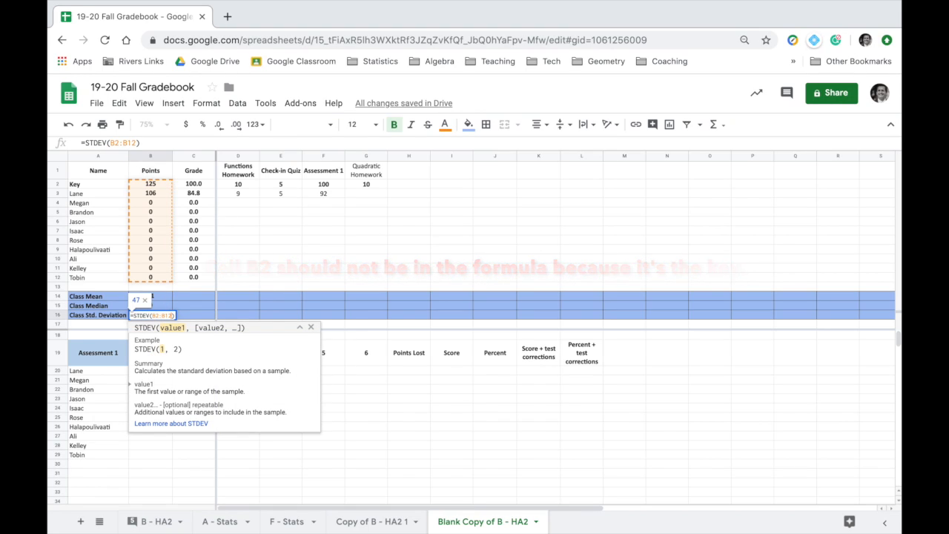
pyautogui.press('Return')
# Step: Copy the class mean, median and standard deviation formulas in B14:B16 across the shaded rows to the remaining columns
pyautogui.click(157, 298)
pyautogui.moveTo(157, 302); pyautogui.dragTo(156, 314)
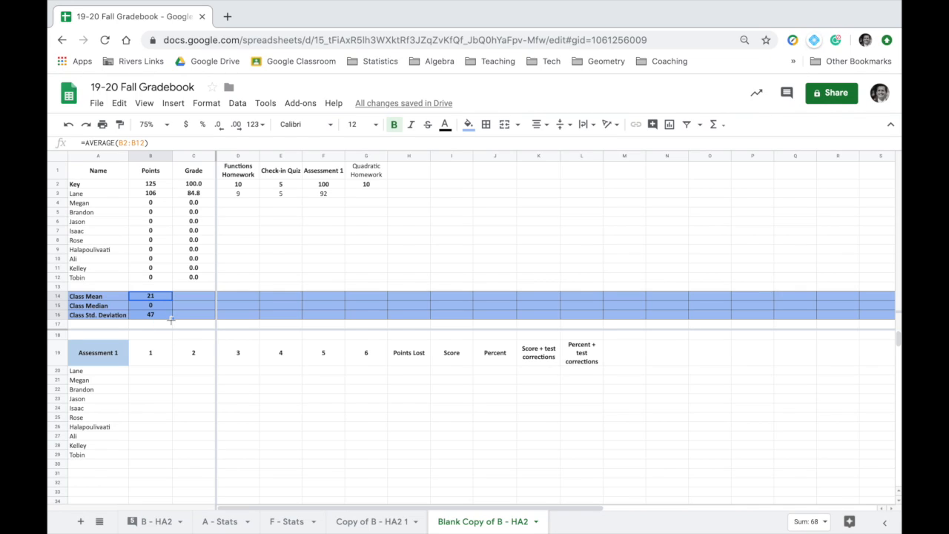
pyautogui.moveTo(171, 319); pyautogui.dragTo(171, 319)
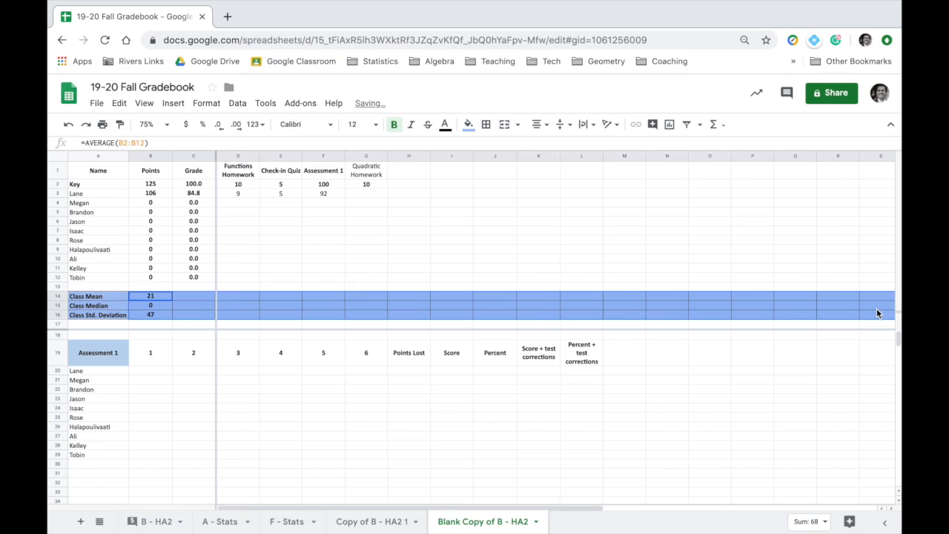
pyautogui.hotkey('ctrl', 'r')
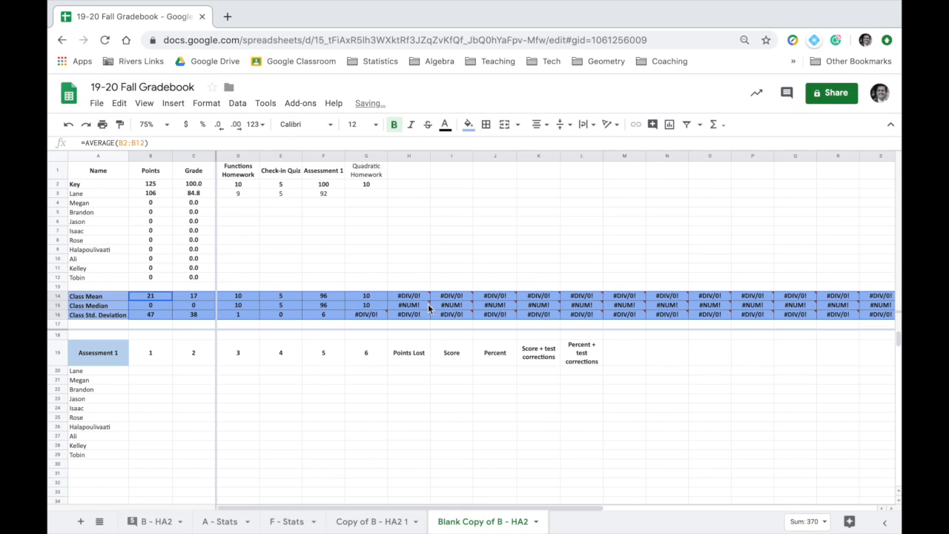
# Step: Examine the error in an empty column's statistics and the cell range used by the Functions Homework class mean formula
pyautogui.moveTo(416, 316)
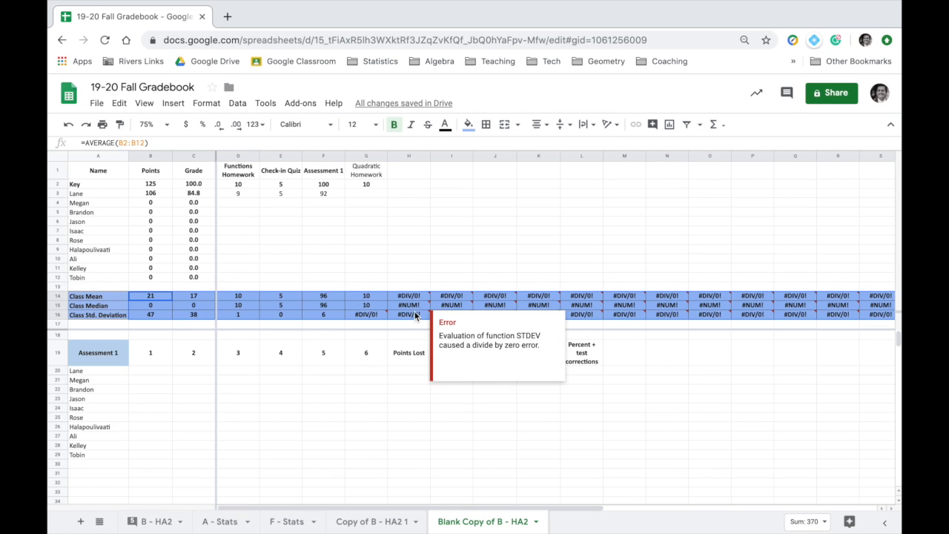
pyautogui.click(407, 183)
pyautogui.click(242, 297)
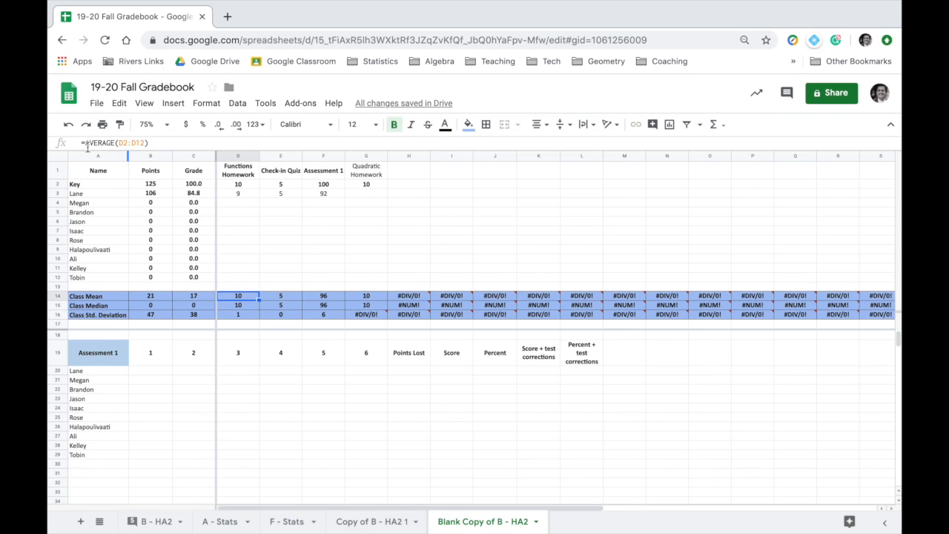
pyautogui.click(240, 184)
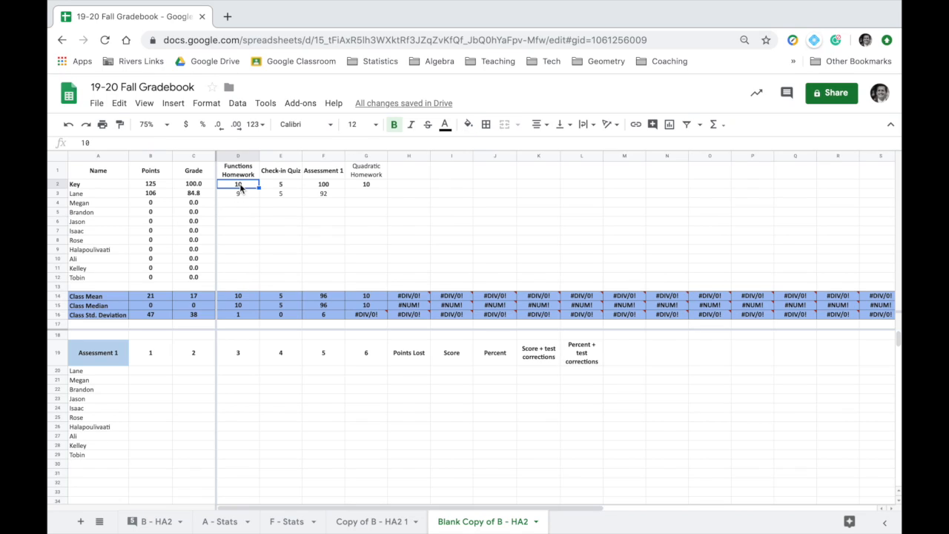
pyautogui.click(232, 274)
pyautogui.click(237, 298)
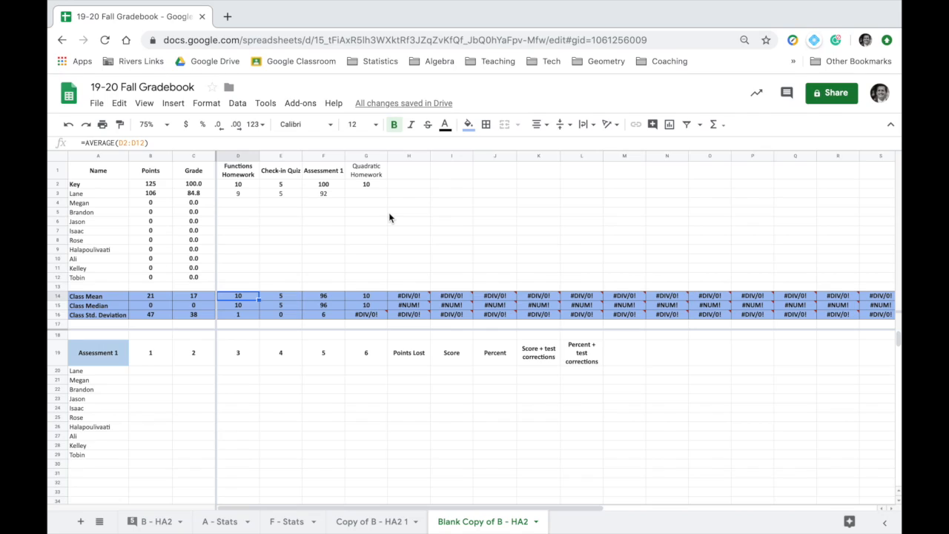
# Step: Enter the first student's points lost on Assessment 1 questions 1 to 6 as 1, 0, 0, 2, 1 and 0 in B20:G20
pyautogui.click(420, 372)
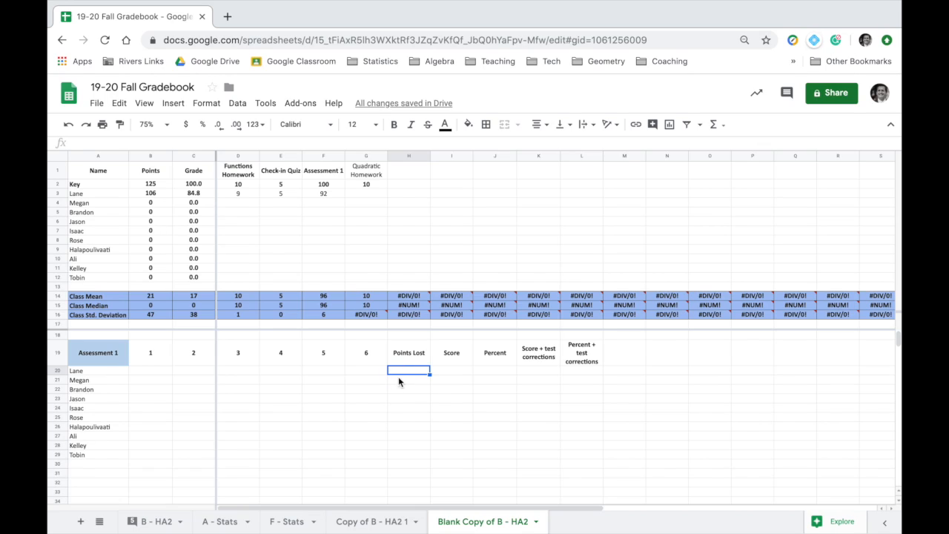
pyautogui.click(154, 369)
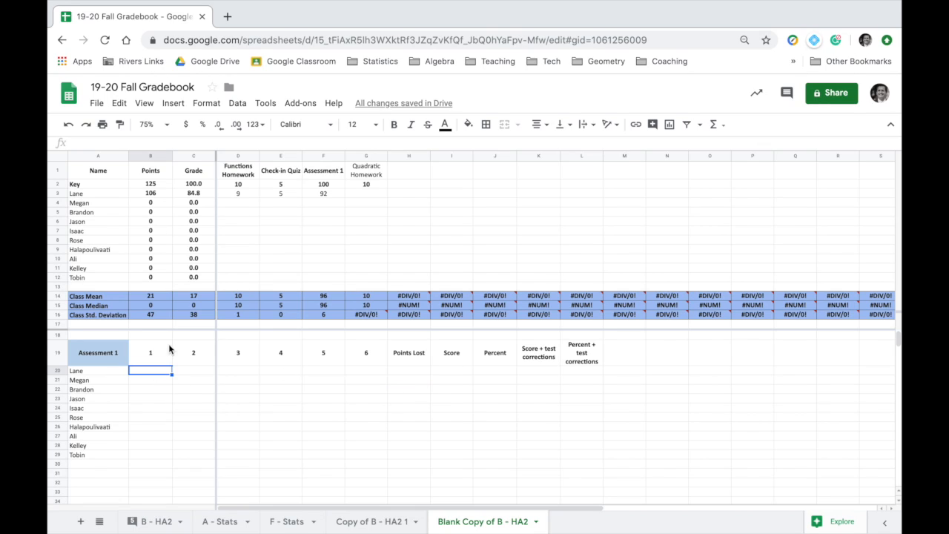
pyautogui.write('1')
pyautogui.press('Tab')
pyautogui.write('0')
pyautogui.press('Tab')
pyautogui.write('0')
pyautogui.press('Tab')
pyautogui.write('2')
pyautogui.press('Tab')
pyautogui.write('1')
pyautogui.press('Tab')
pyautogui.write('0')
pyautogui.press('Tab')
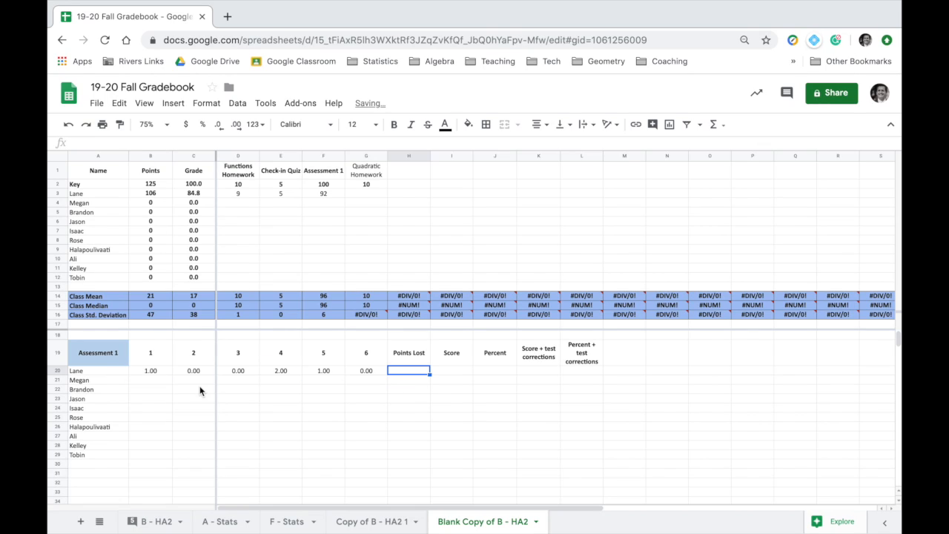
# Step: Add a Key row in row 30 below the Assessment 1 student list, with 10 points for each of the six questions
pyautogui.click(94, 465)
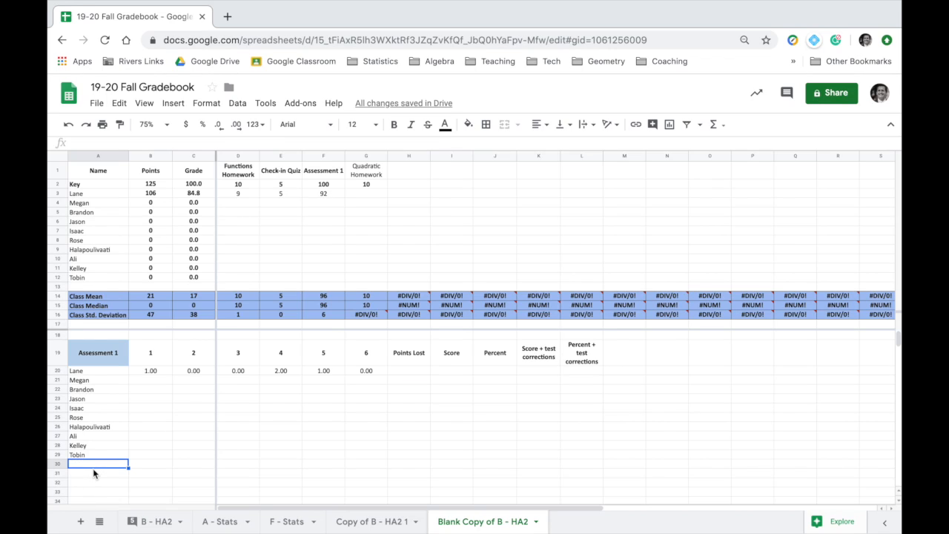
pyautogui.write('Key')
pyautogui.press('Tab')
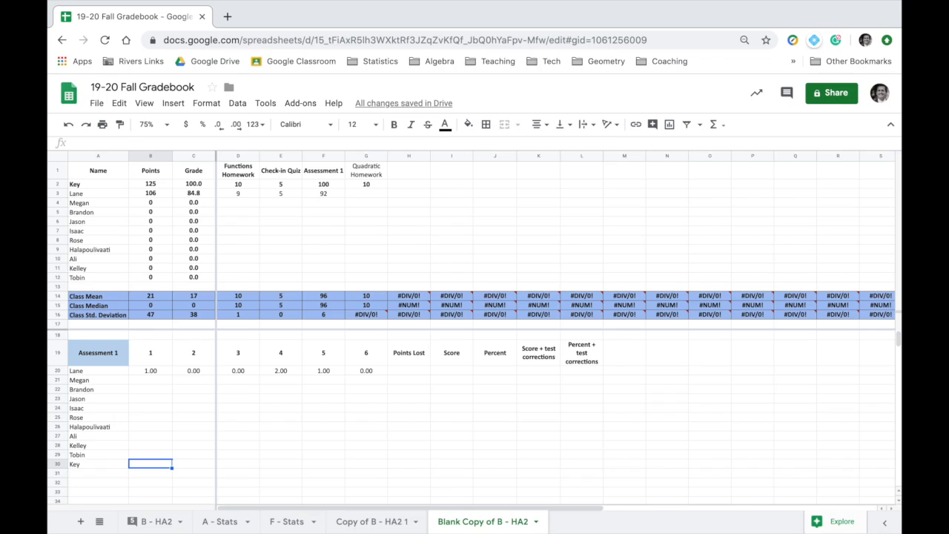
pyautogui.write('10')
pyautogui.press('Tab')
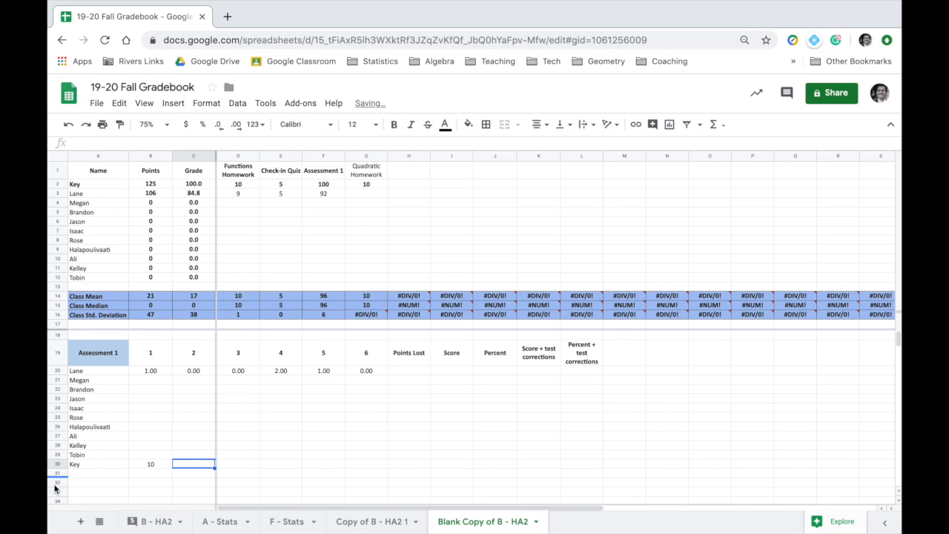
pyautogui.click(136, 472)
pyautogui.click(150, 464)
pyautogui.moveTo(172, 467); pyautogui.dragTo(371, 465)
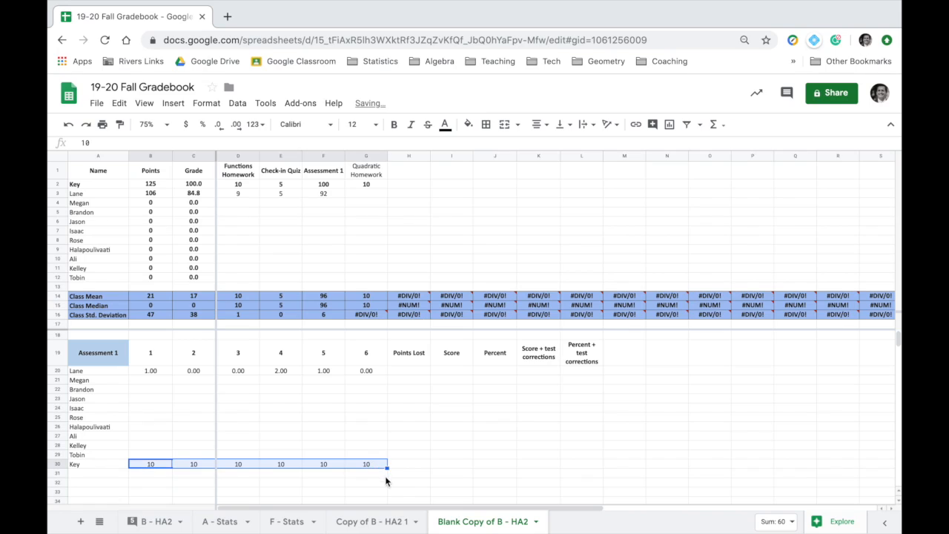
pyautogui.click(385, 476)
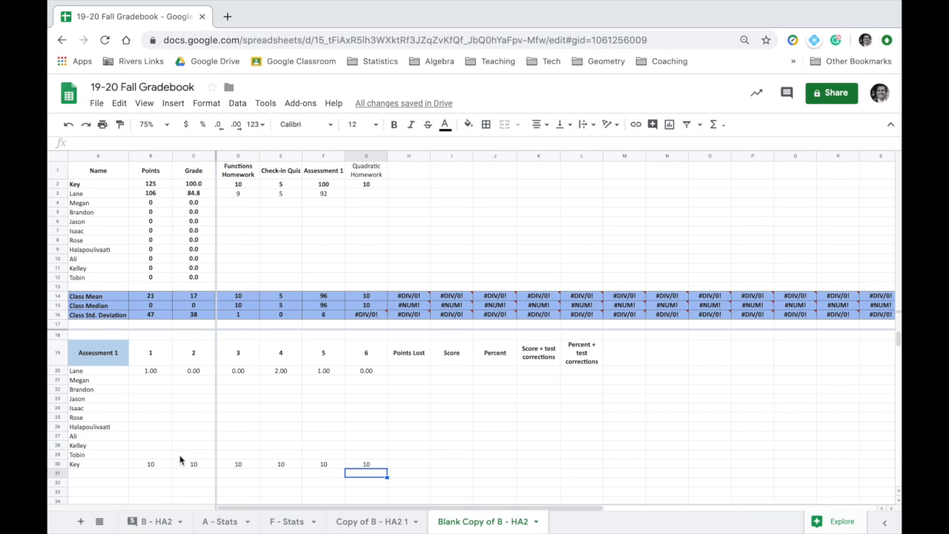
# Step: Enter =SUM(B20:G20) in the Points Lost cell H20 and fill it down through the Key row, H30
pyautogui.click(411, 374)
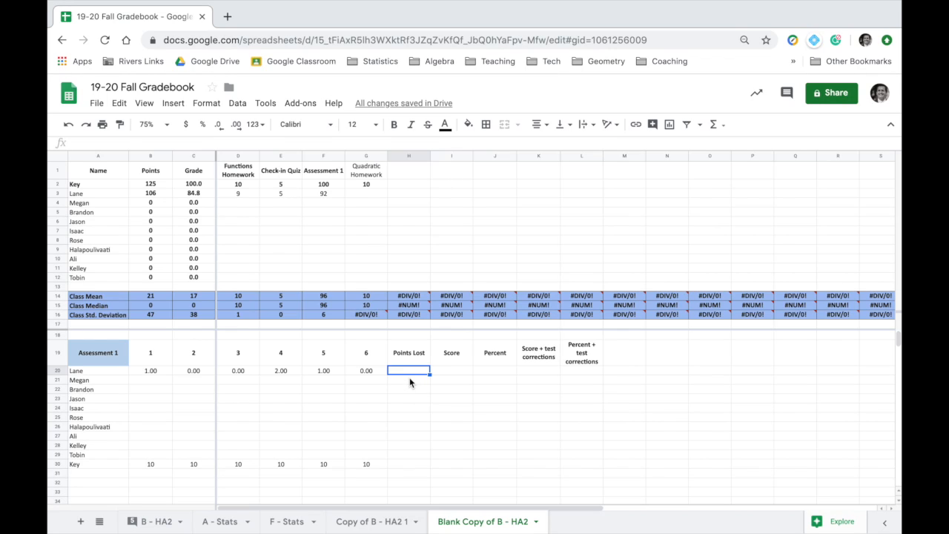
pyautogui.write('=')
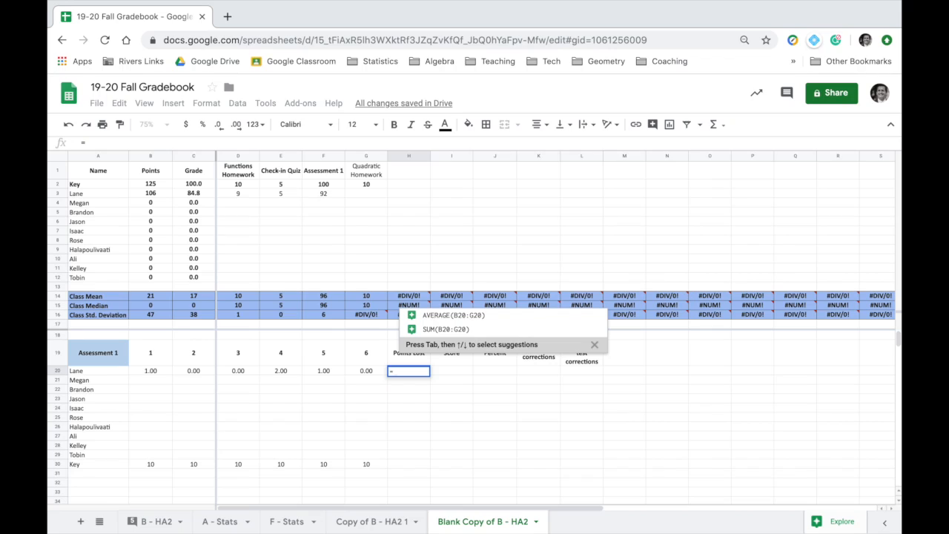
pyautogui.click(440, 328)
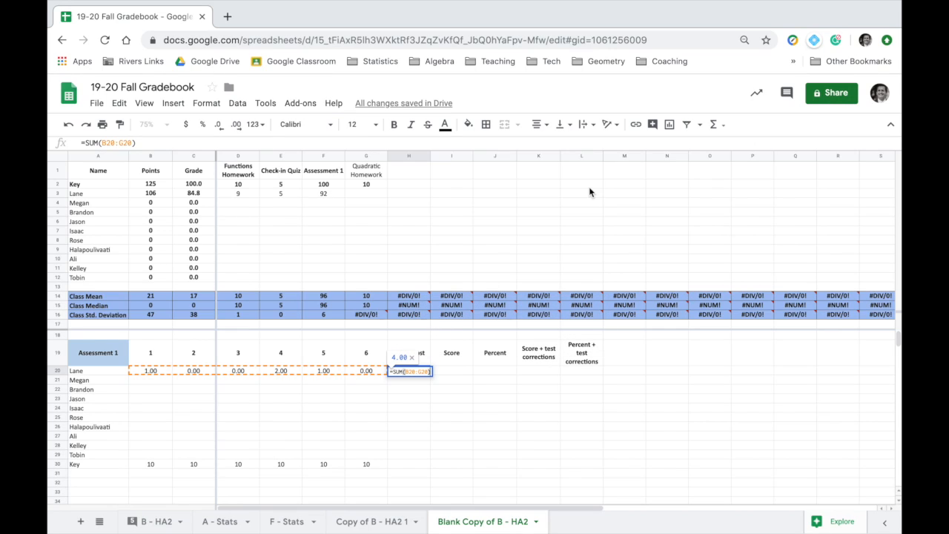
pyautogui.press('Return')
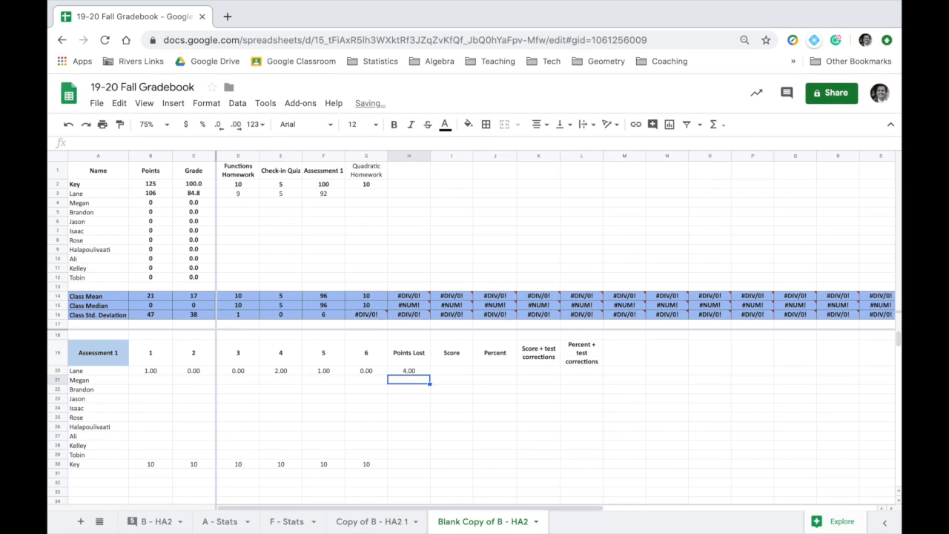
pyautogui.click(409, 372)
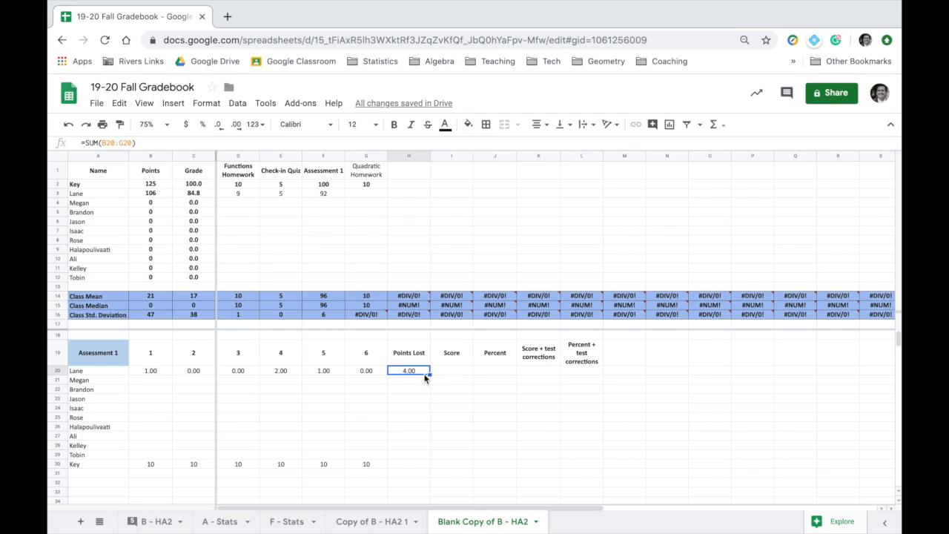
pyautogui.moveTo(429, 374); pyautogui.dragTo(419, 464)
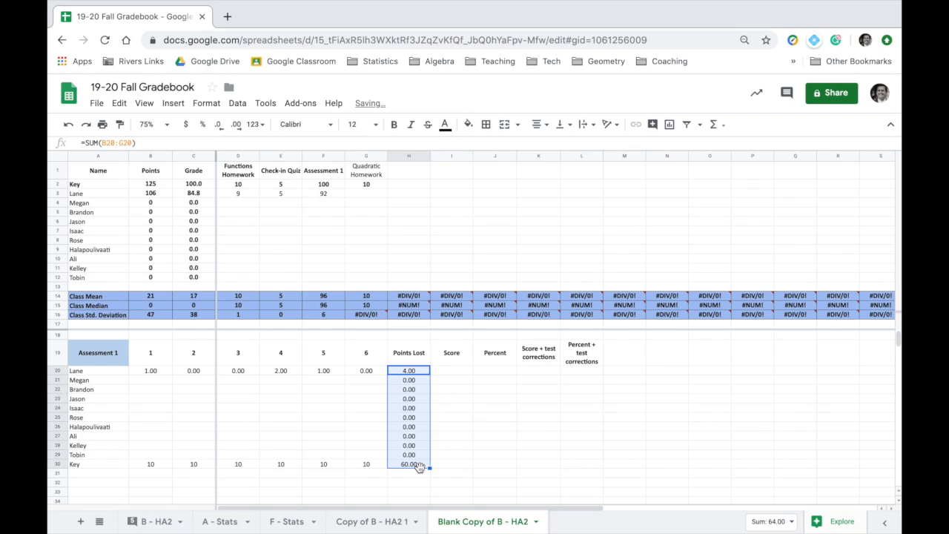
# Step: Make the Key row's total in H30 bold
pyautogui.click(418, 464)
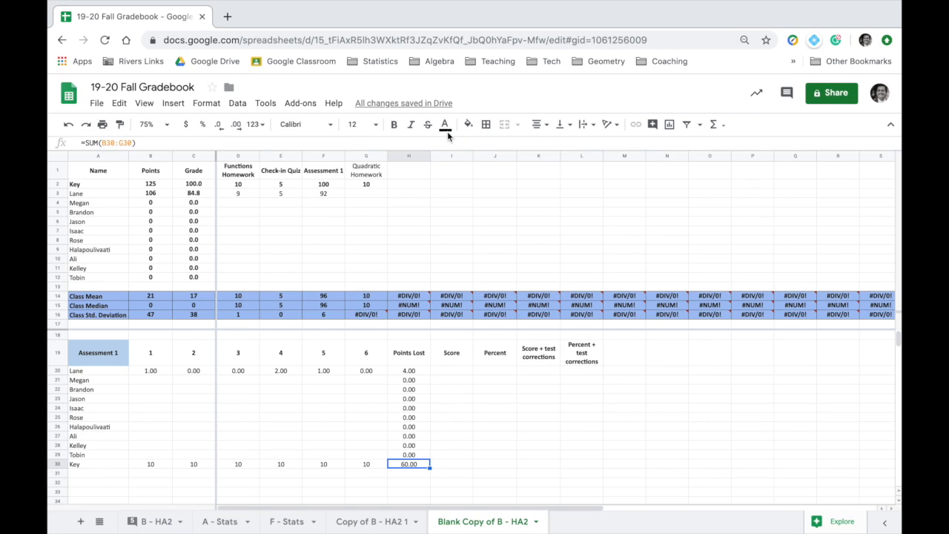
pyautogui.click(451, 370)
pyautogui.click(484, 447)
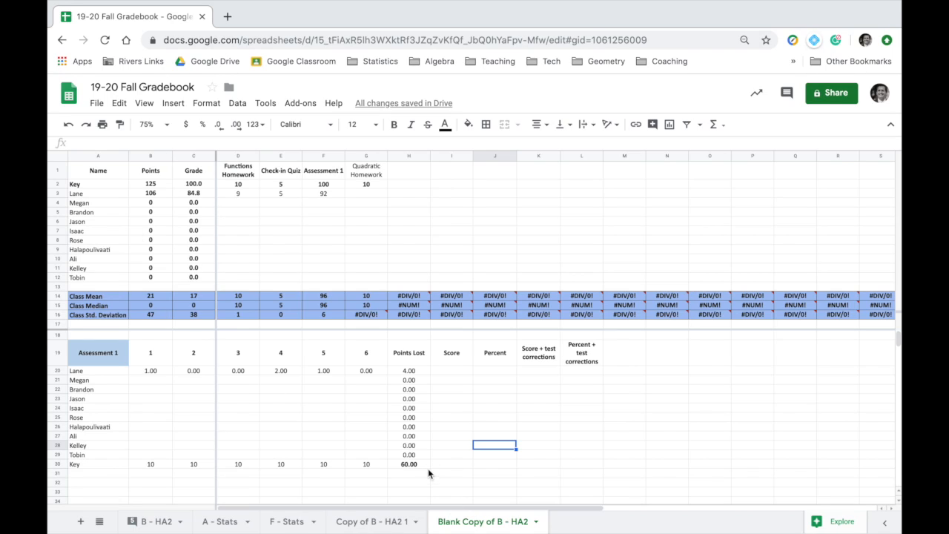
# Step: Enter the formula =$H$30-H20 in the first student's Score cell I20, with an absolute reference to the key total
pyautogui.click(451, 376)
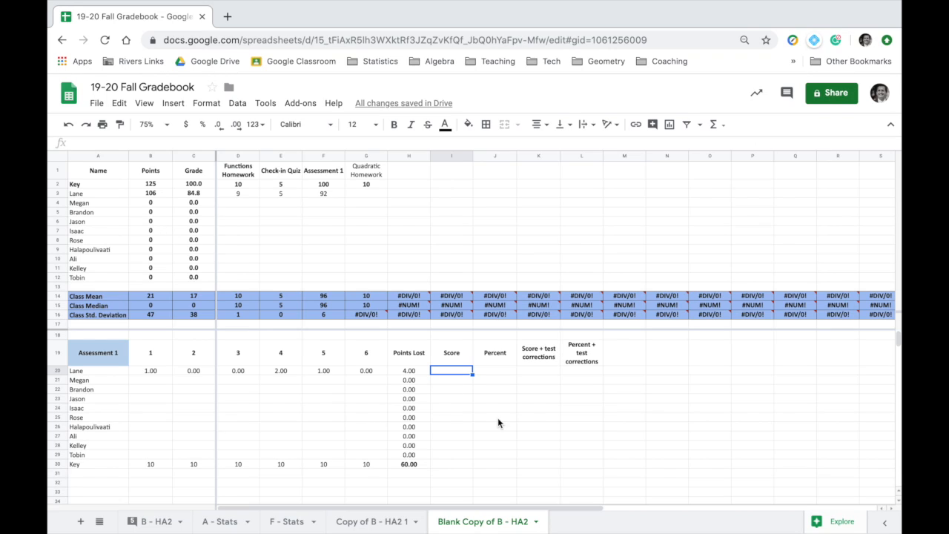
pyautogui.write('=')
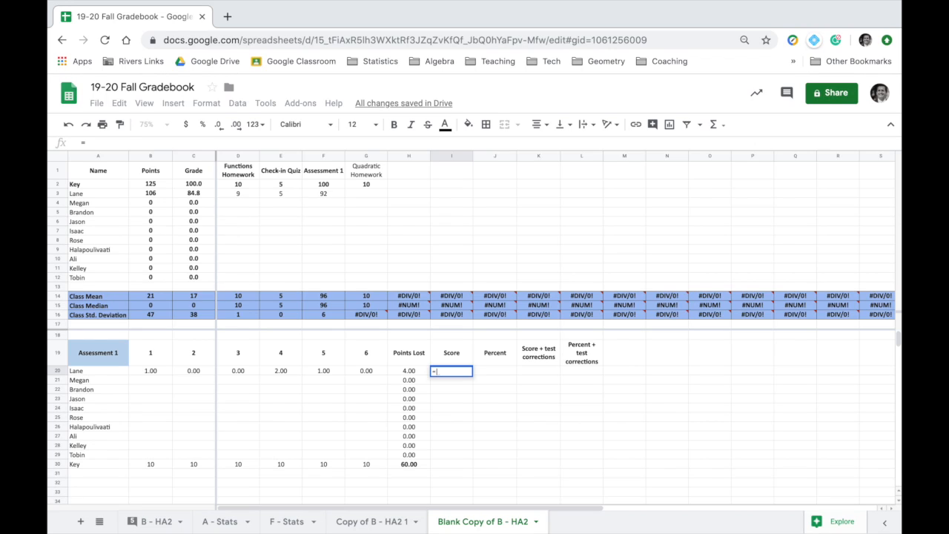
pyautogui.click(418, 464)
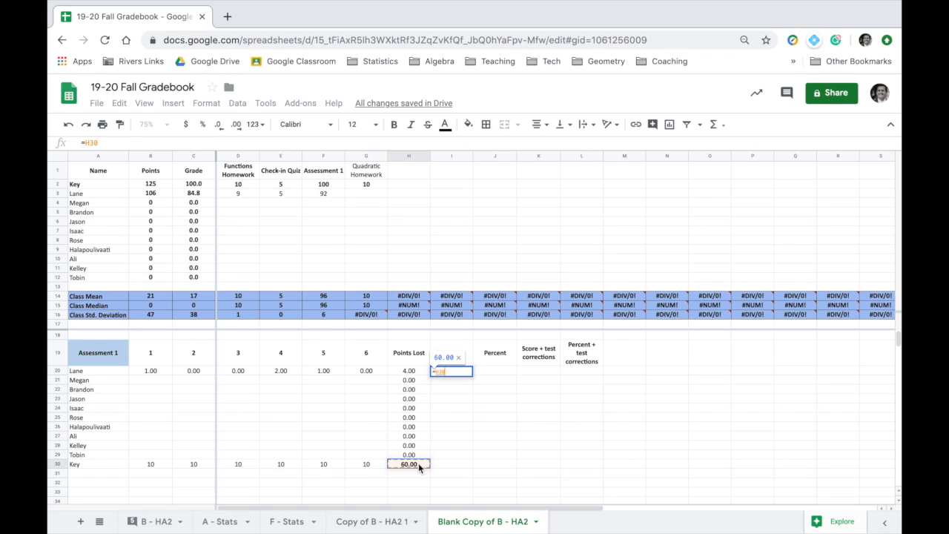
pyautogui.click(101, 142)
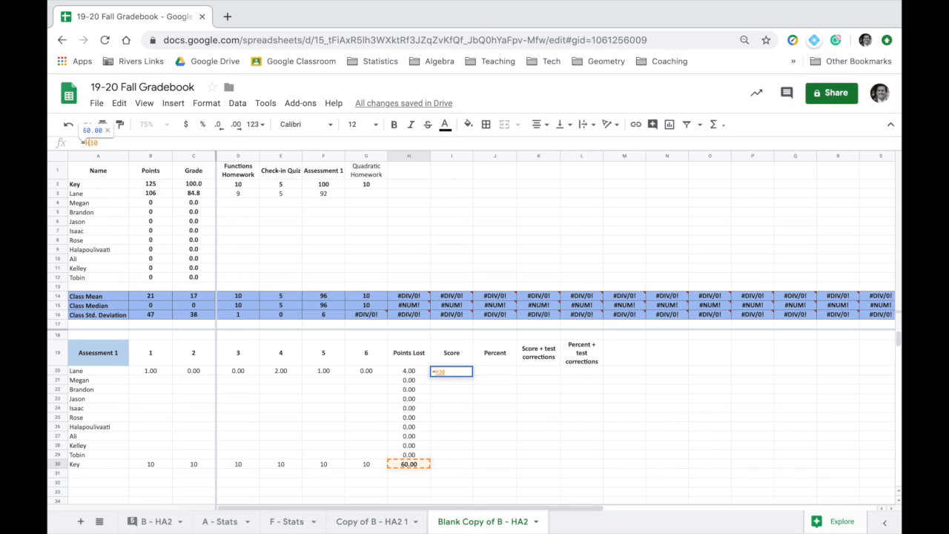
pyautogui.write('$H$')
pyautogui.click(129, 145)
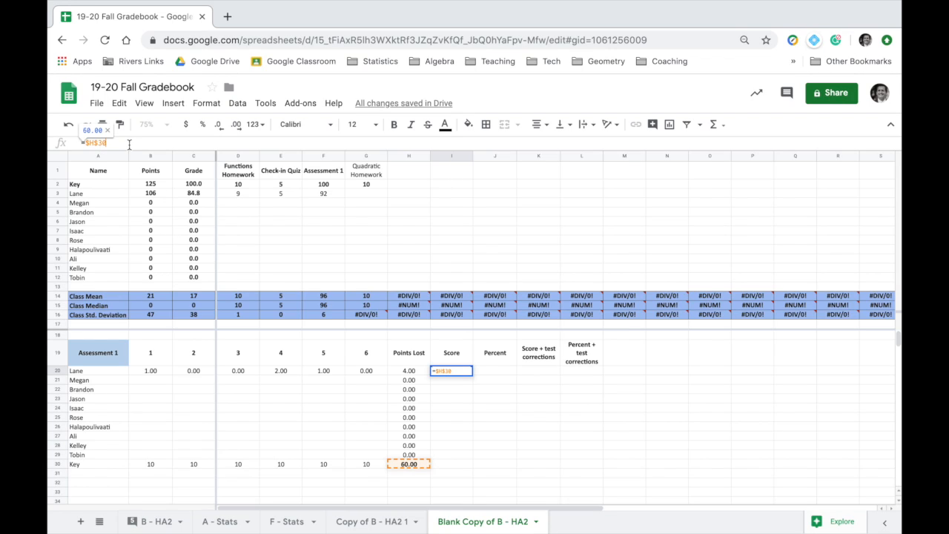
pyautogui.write('-')
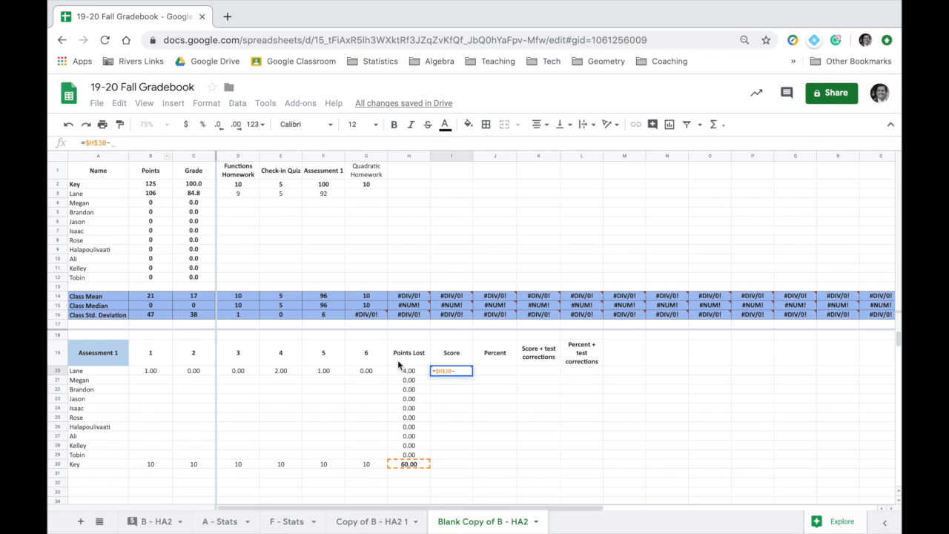
pyautogui.click(412, 373)
pyautogui.press('Return')
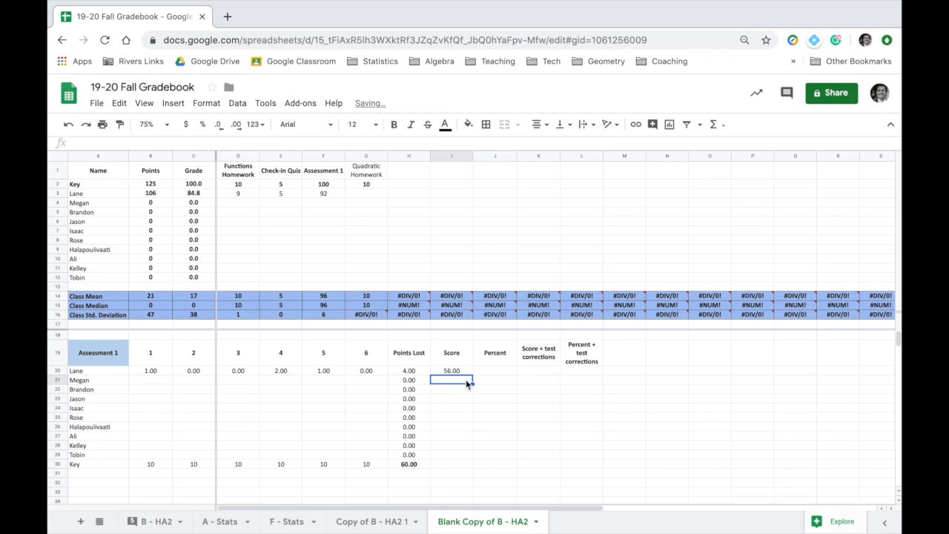
pyautogui.click(459, 370)
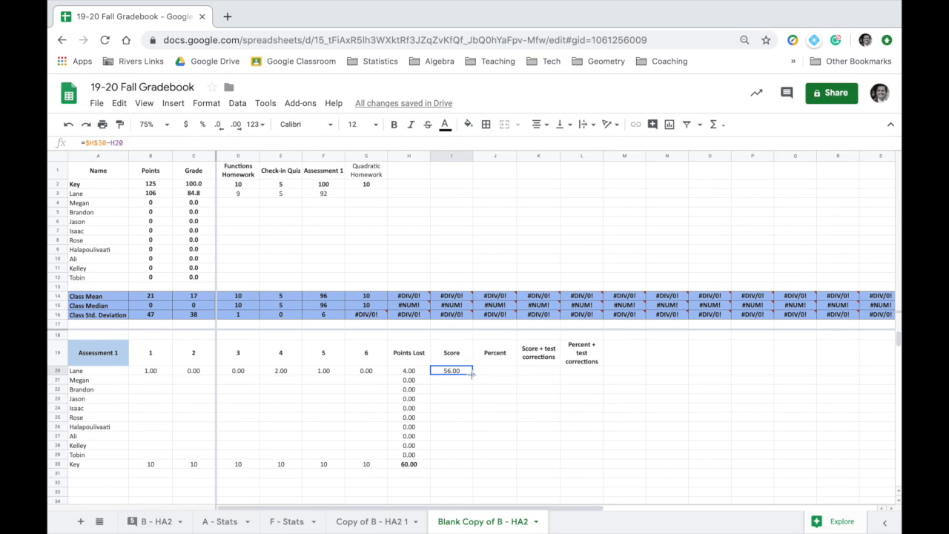
# Step: Fill the Score formula from I20 down through the Key row, I30
pyautogui.doubleClick(471, 374)
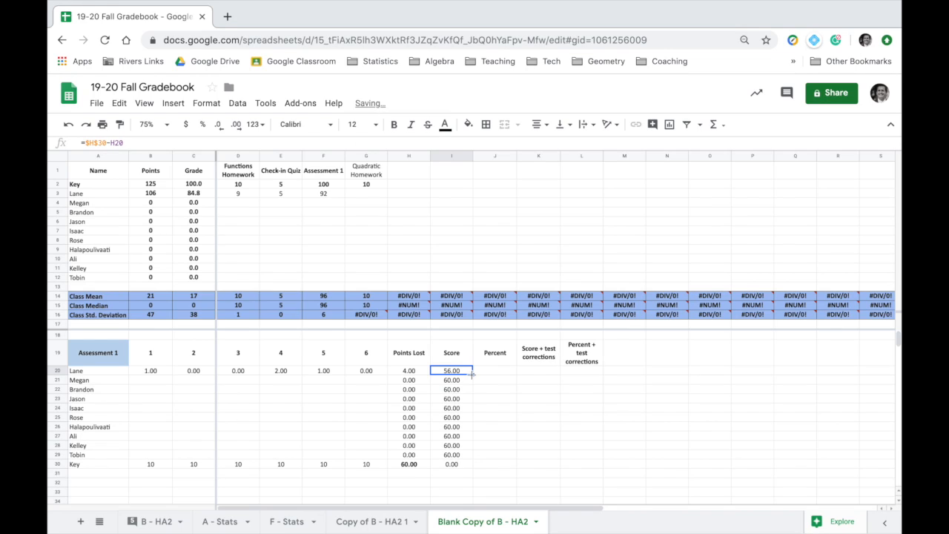
pyautogui.click(457, 465)
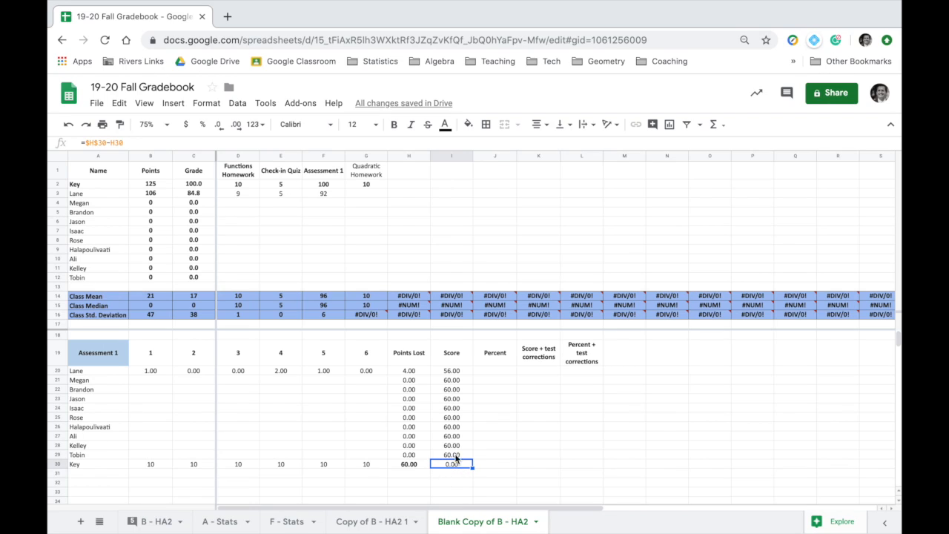
# Step: Enter the formula =(I20/$H$30)*100 in the first student's Percent cell J20, with an absolute reference to the key total
pyautogui.click(501, 376)
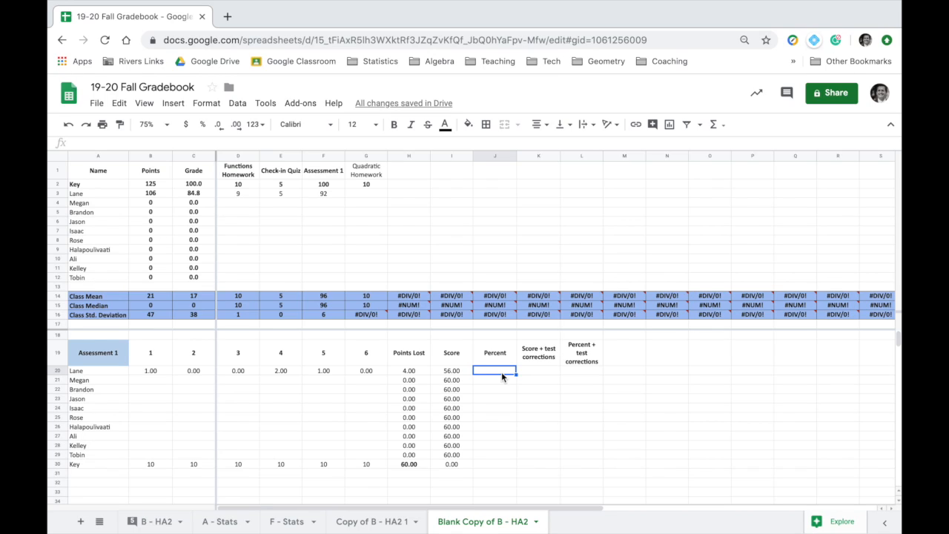
pyautogui.write('=')
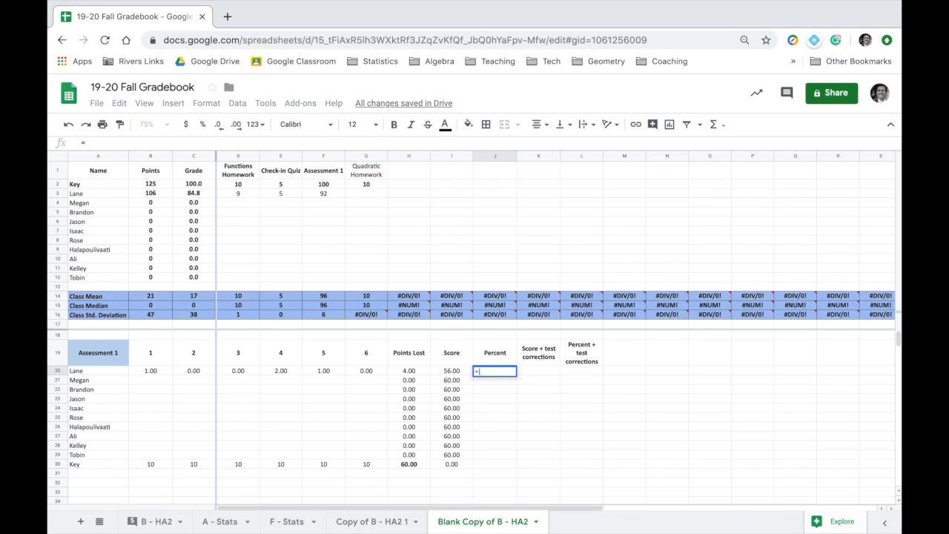
pyautogui.write('(')
pyautogui.click(452, 372)
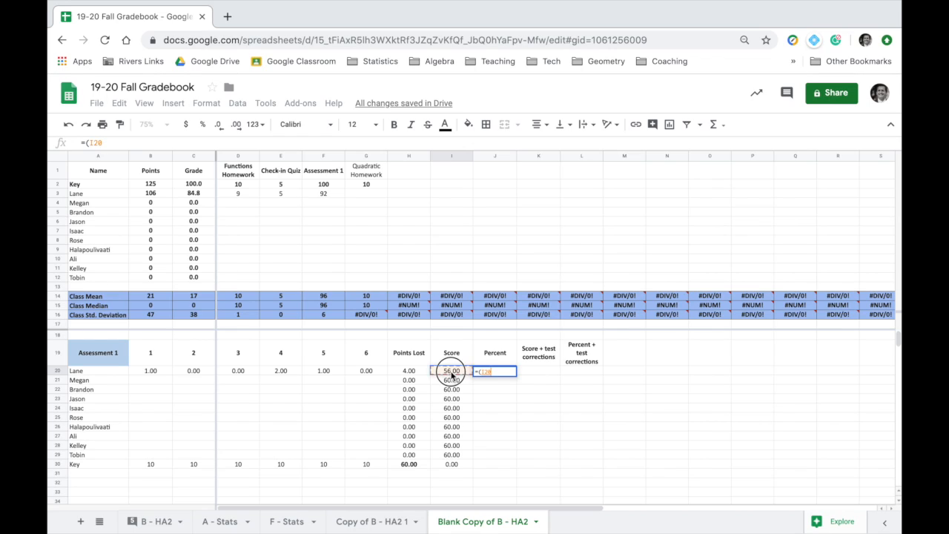
pyautogui.write('/')
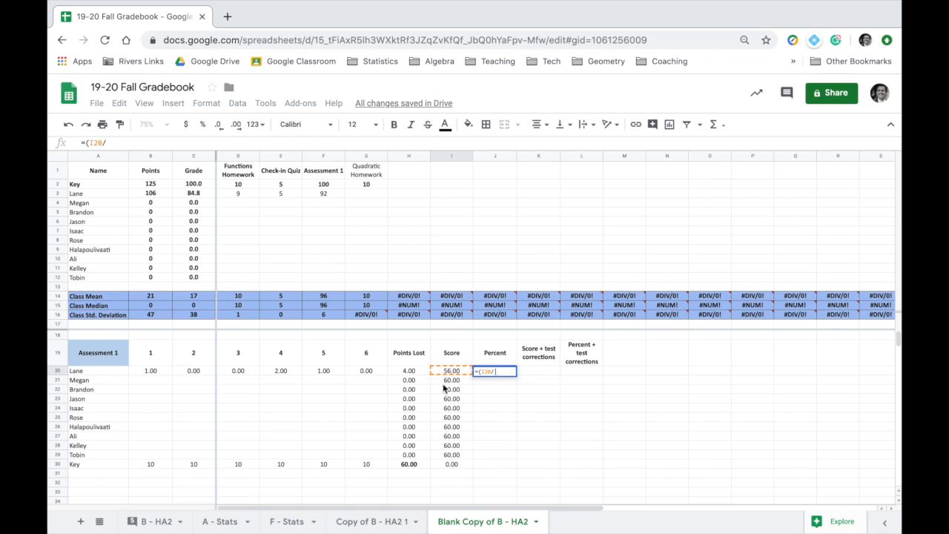
pyautogui.click(408, 464)
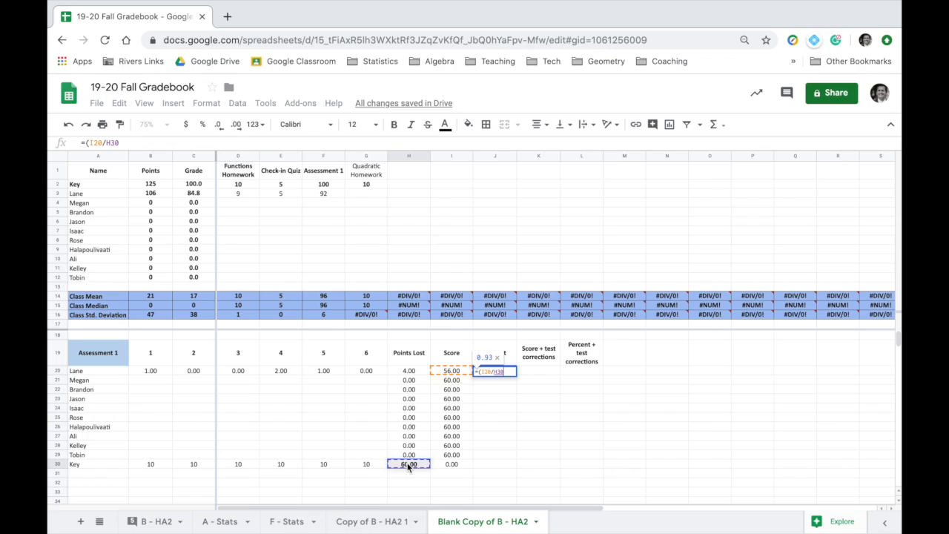
pyautogui.click(105, 143)
pyautogui.click(138, 145)
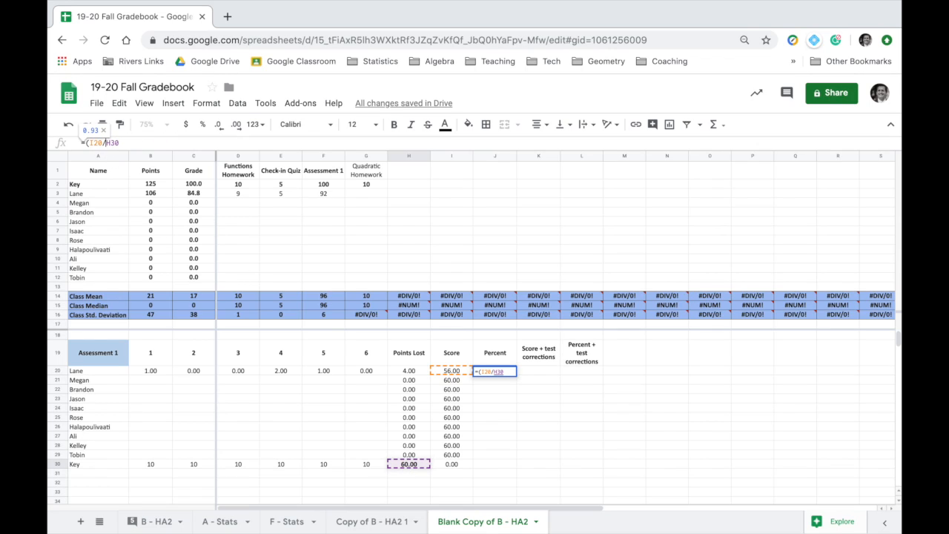
pyautogui.write('$H$30)*100')
pyautogui.press('Return')
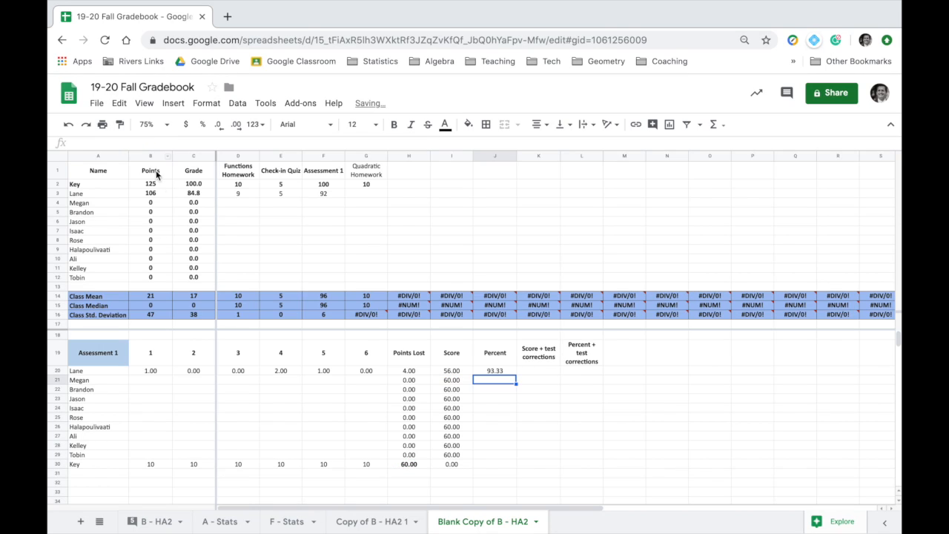
# Step: Fill the Percent formula from J20 down through the Key row, J30
pyautogui.press('Up')
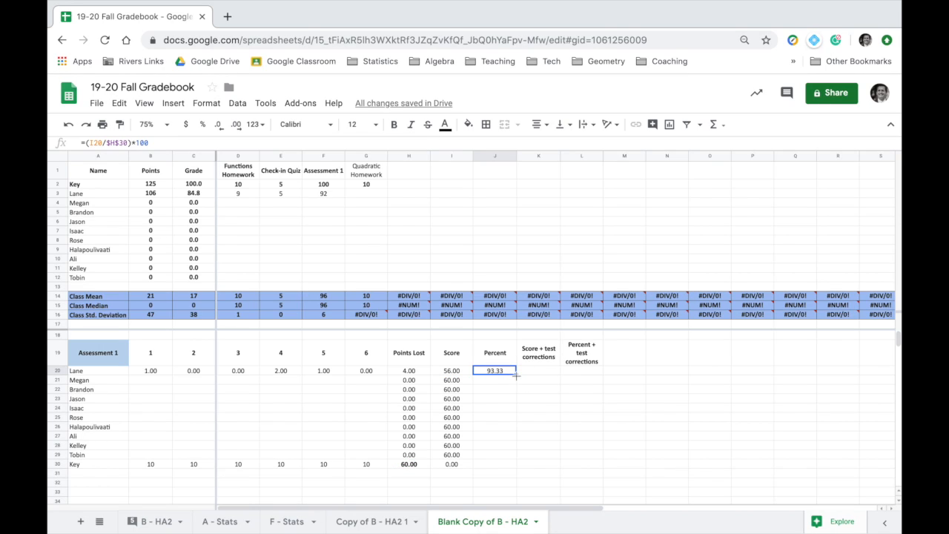
pyautogui.doubleClick(516, 374)
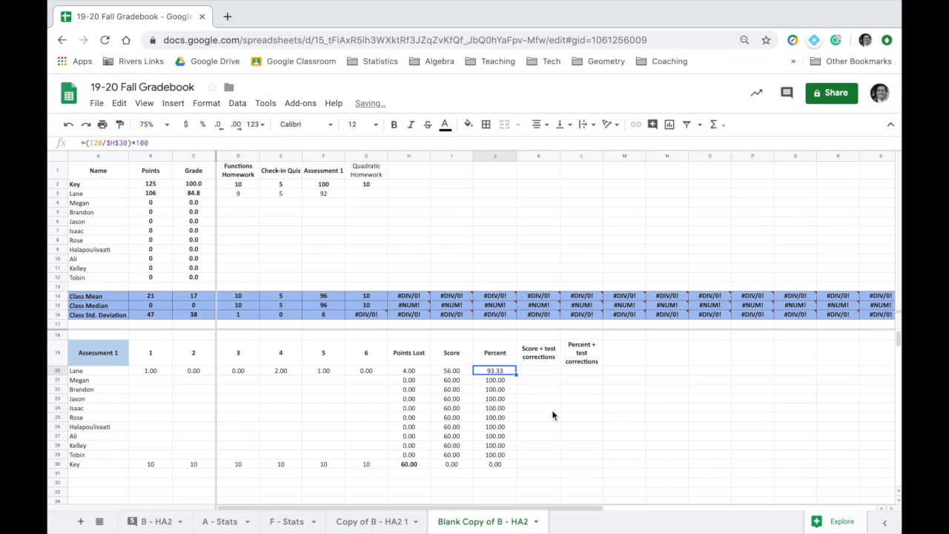
pyautogui.click(573, 389)
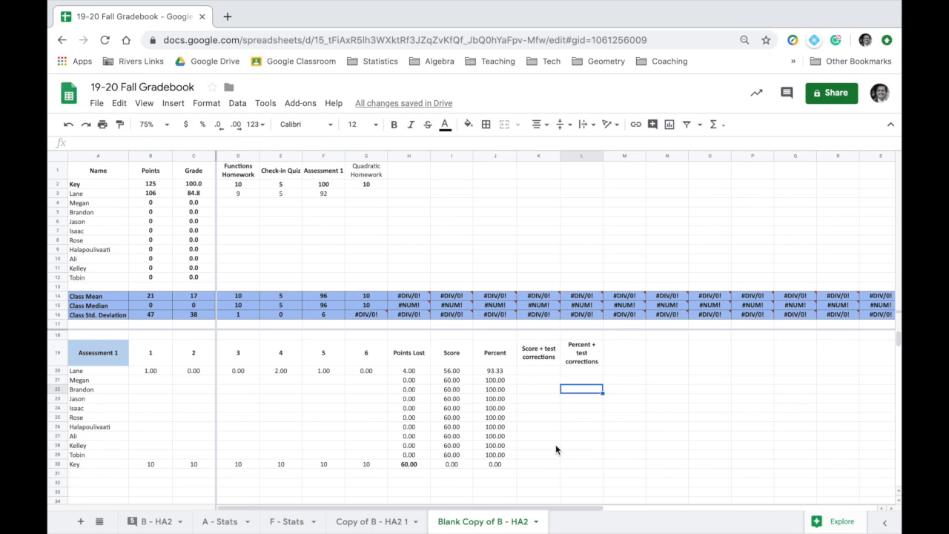
# Step: Make the Quadratic Homework heading in G1 bold
pyautogui.click(361, 169)
pyautogui.click(394, 128)
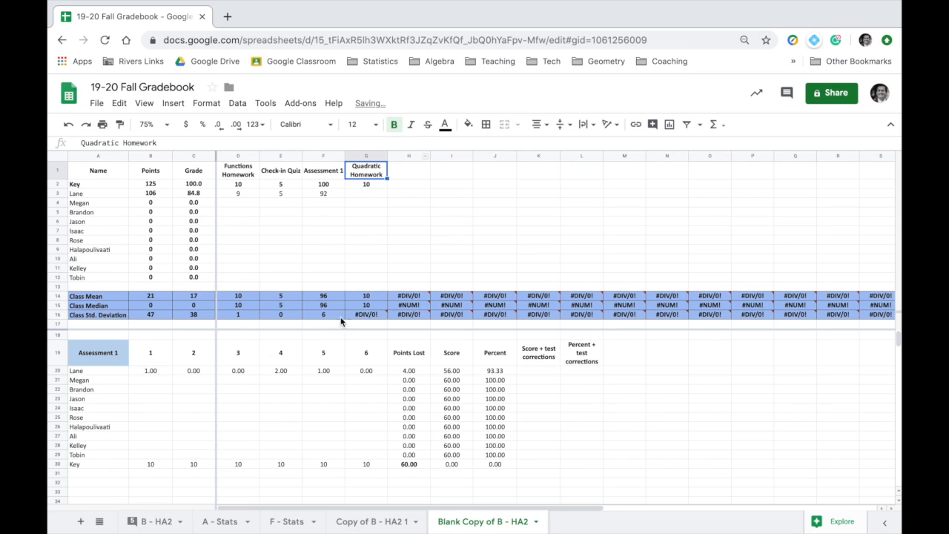